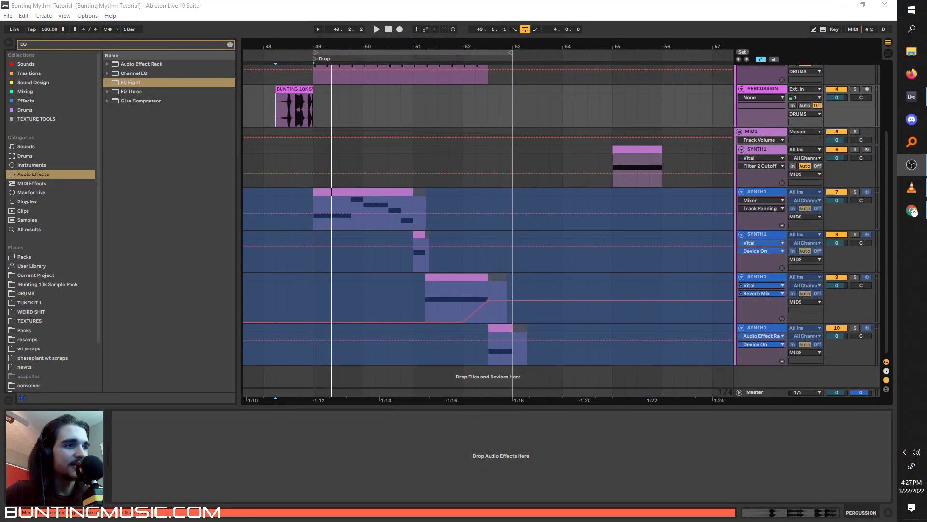
Play back the arrangement from the start of the percussion clip just before the Drop marker.
{"action": "left_click", "coordinate": [276, 110]}
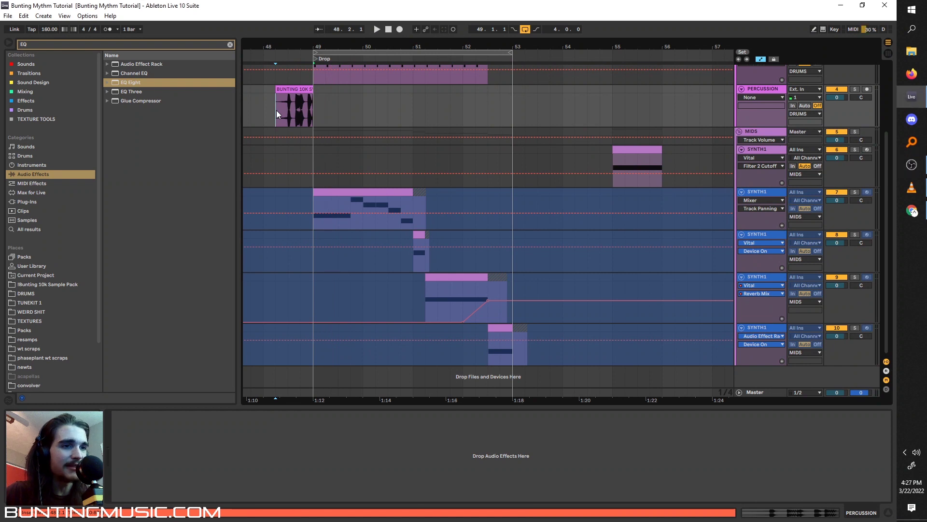
{"action": "key", "text": "space"}
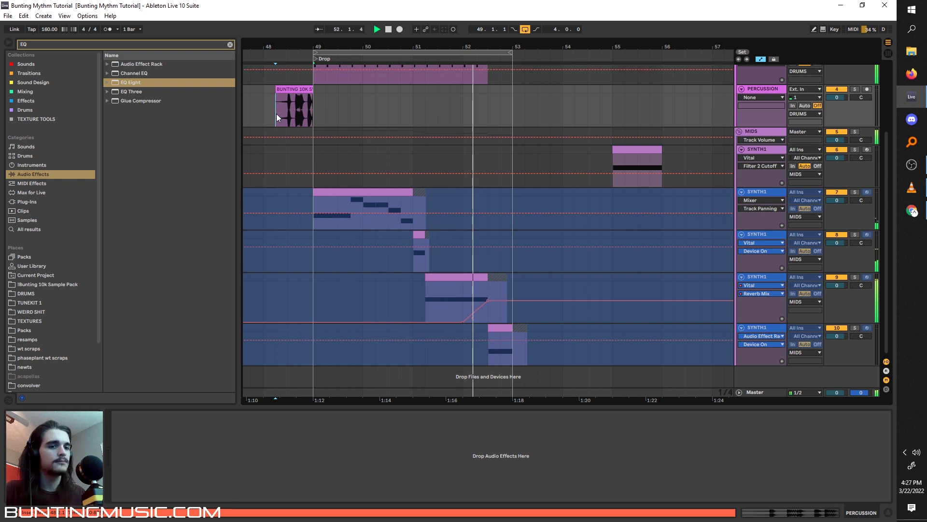
{"action": "key", "text": "space"}
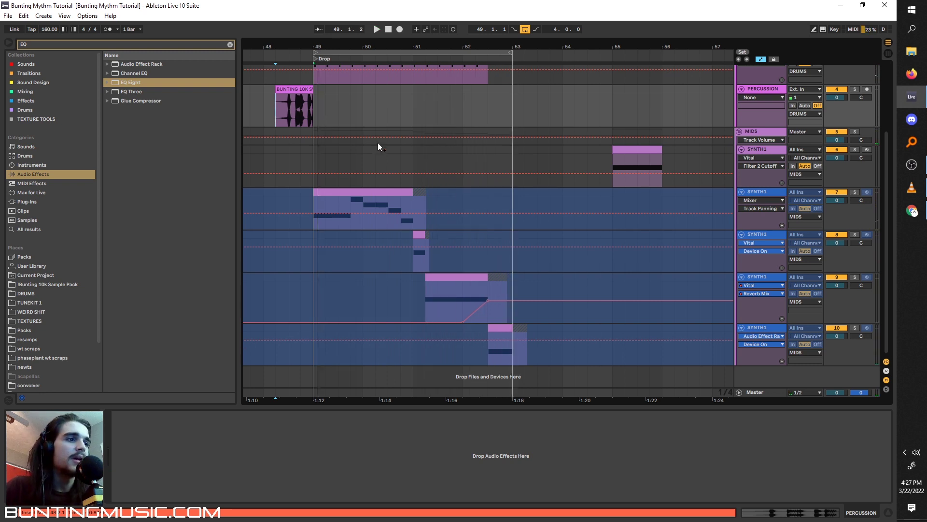
Switch to Chrome to review the contents list of the 10K Sample Pack product page, and close the browser.
{"action": "left_click", "coordinate": [902, 215]}
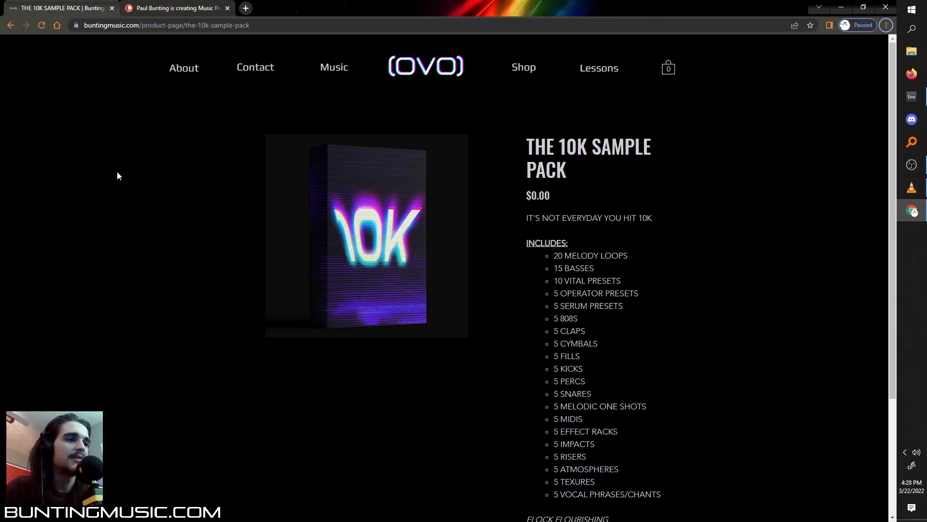
{"action": "left_click_drag", "start_coordinate": [527, 153], "coordinate": [693, 383]}
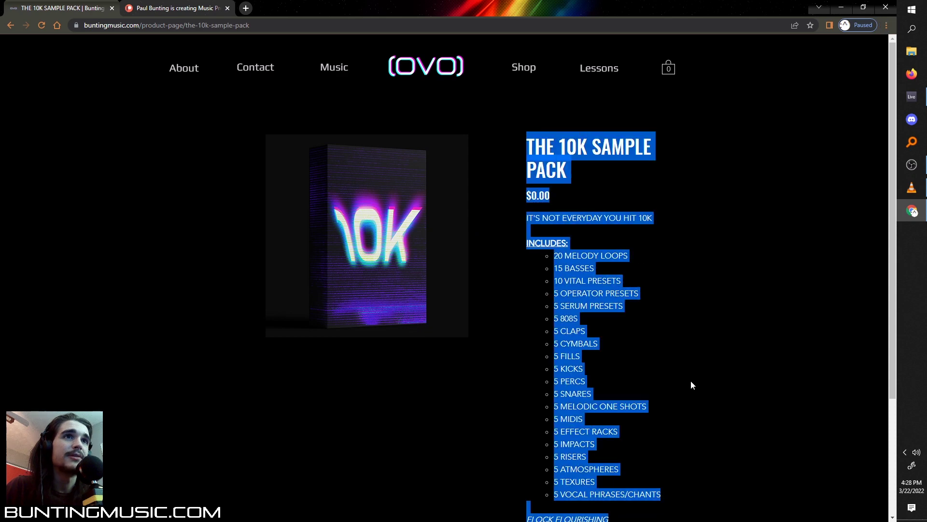
{"action": "left_click", "coordinate": [700, 444]}
{"action": "left_click", "coordinate": [885, 7]}
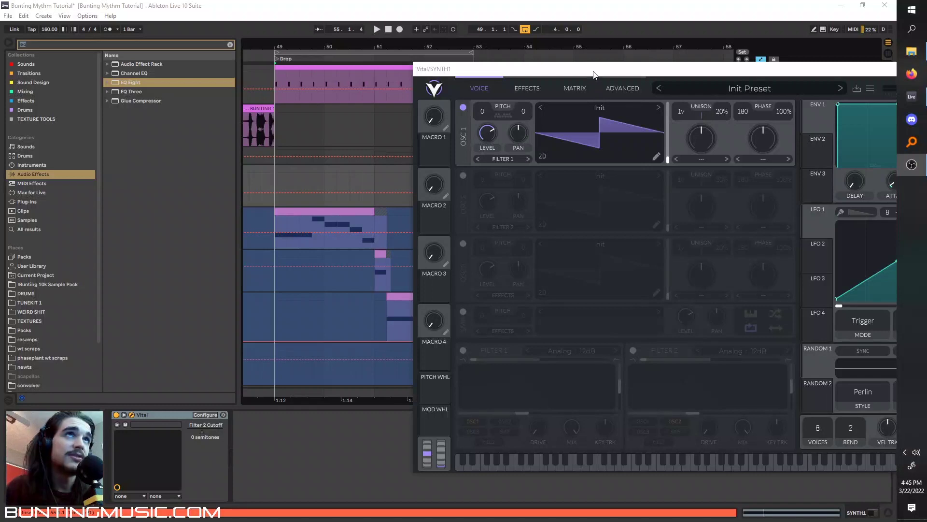
Move the Vital window clear of the arrangement and position playback at the SYNTH1 clip at bar 55.
{"action": "left_click_drag", "start_coordinate": [594, 74], "coordinate": [554, 233]}
{"action": "left_click", "coordinate": [346, 208]}
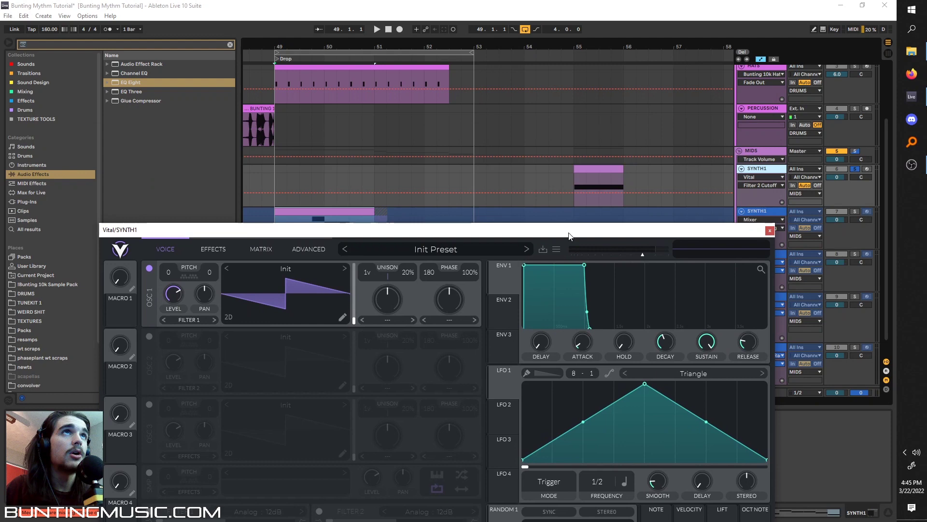
{"action": "left_click", "coordinate": [583, 184]}
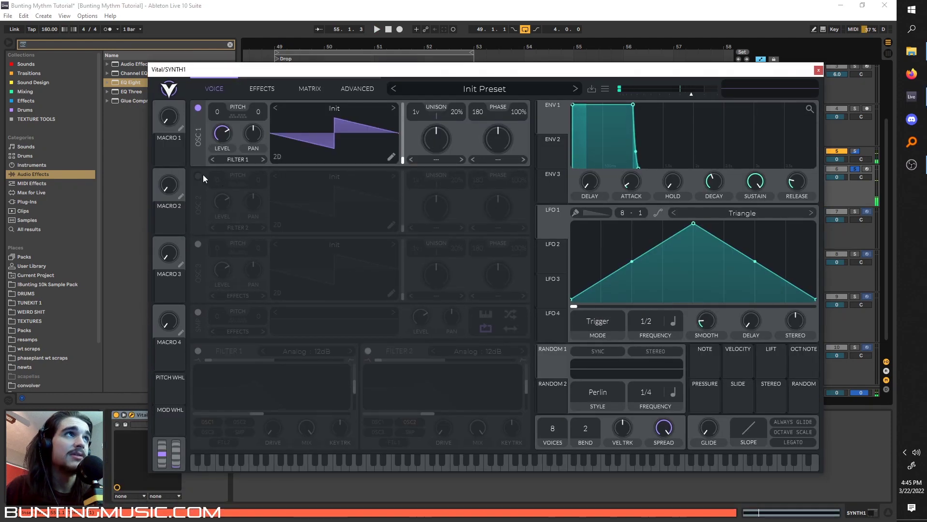
Enable Vital's oscillator 2 and load the Basic Shapes wavetable into it.
{"action": "left_click", "coordinate": [198, 175]}
{"action": "left_click", "coordinate": [360, 178]}
{"action": "left_click", "coordinate": [471, 209]}
{"action": "left_click", "coordinate": [633, 191]}
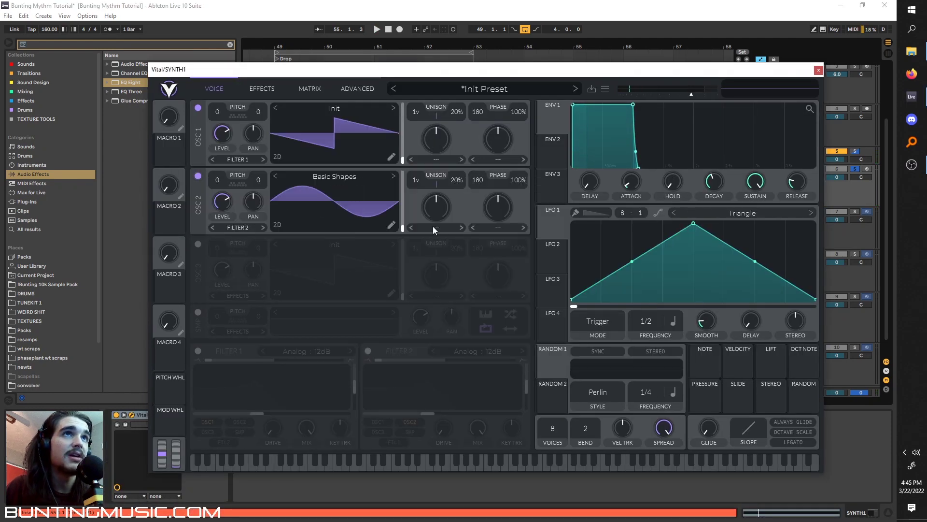
Enable oscillator 3, load the Basic Shapes wavetable into it, and audition the sound.
{"action": "left_click", "coordinate": [198, 243]}
{"action": "left_click", "coordinate": [307, 239]}
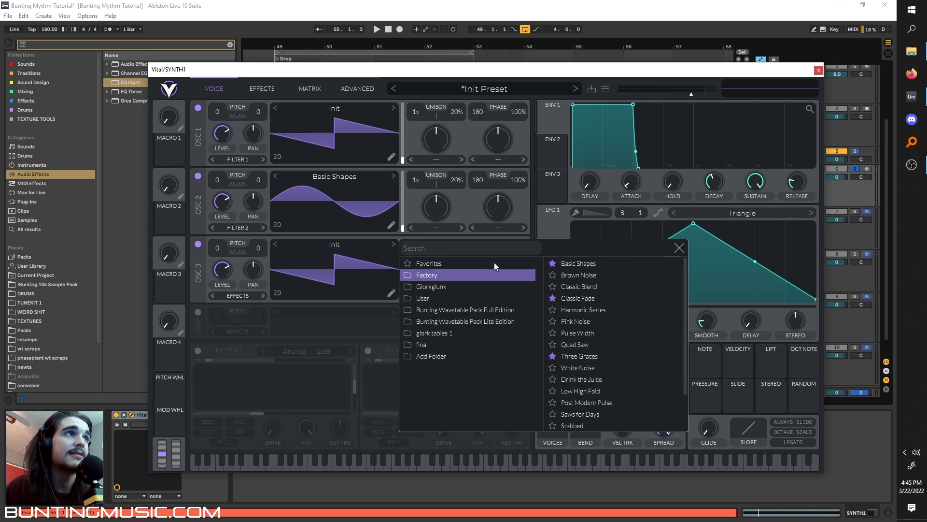
{"action": "left_click", "coordinate": [666, 260]}
{"action": "key", "text": "space"}
{"action": "key", "text": "space"}
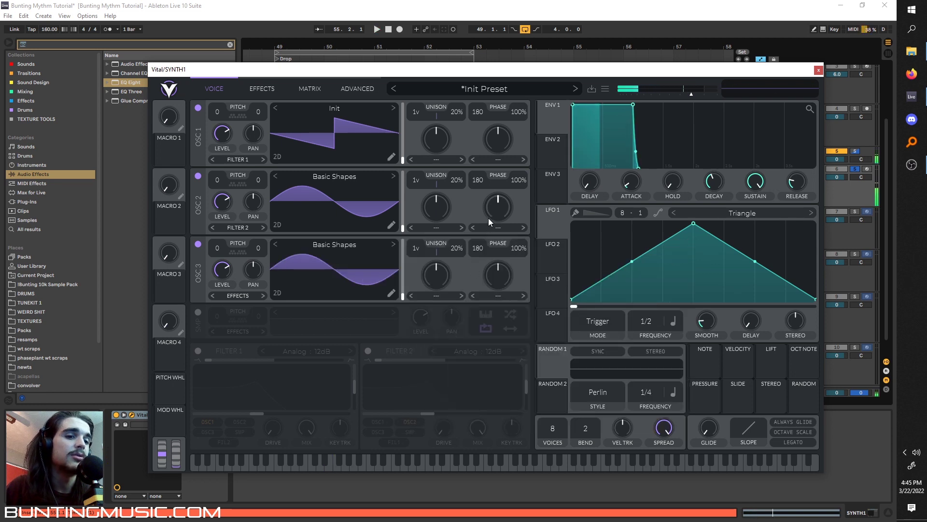
Shape oscillator 3 to a rounded square and oscillator 2 to a triangle using their wavetable frames, lowering both levels during playback.
{"action": "key", "text": "space"}
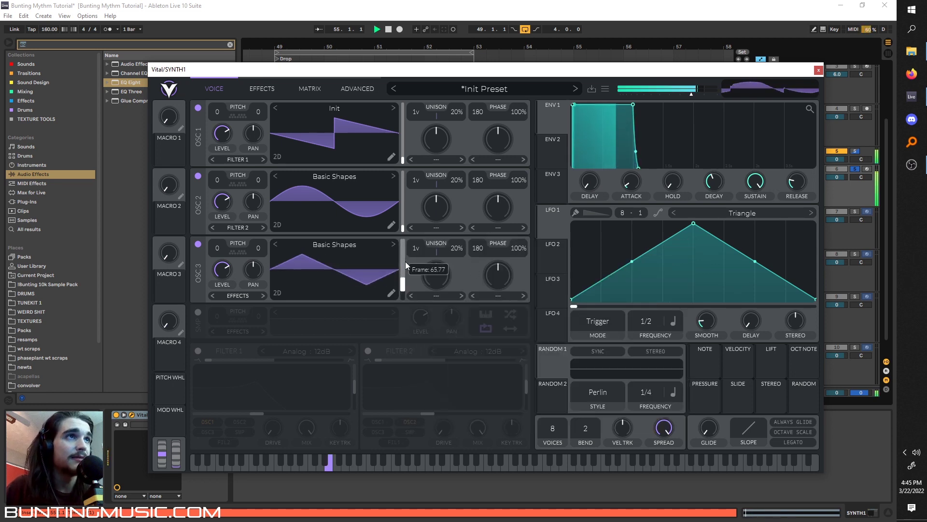
{"action": "left_click_drag", "start_coordinate": [403, 219], "coordinate": [406, 178]}
{"action": "left_click_drag", "start_coordinate": [222, 196], "coordinate": [216, 206]}
{"action": "left_click_drag", "start_coordinate": [219, 268], "coordinate": [216, 286]}
{"action": "key", "text": "space"}
{"action": "key", "text": "space"}
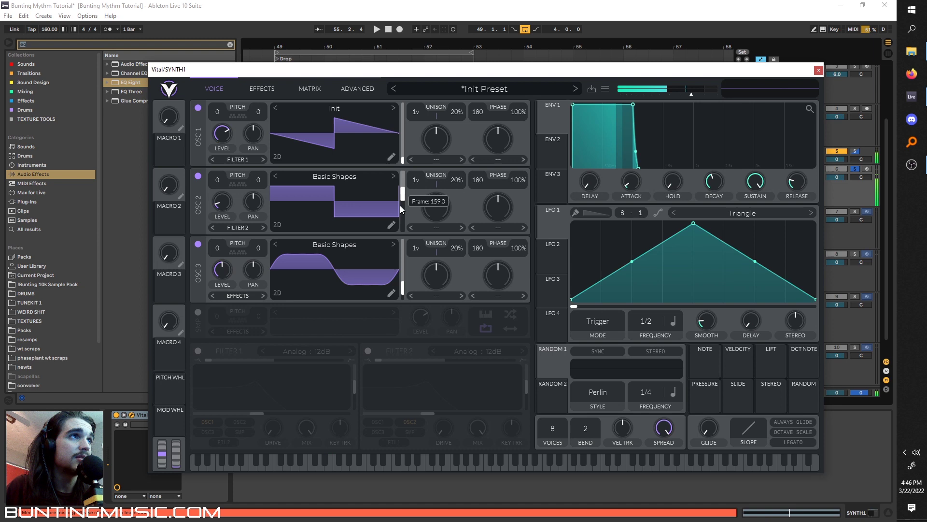
{"action": "left_click_drag", "start_coordinate": [401, 203], "coordinate": [402, 218]}
Balance the oscillator levels during playback, with OSC 1 at about 0.07, OSC 2 loudest and OSC 3 at mid level.
{"action": "key", "text": "space"}
{"action": "left_click_drag", "start_coordinate": [227, 206], "coordinate": [227, 136]}
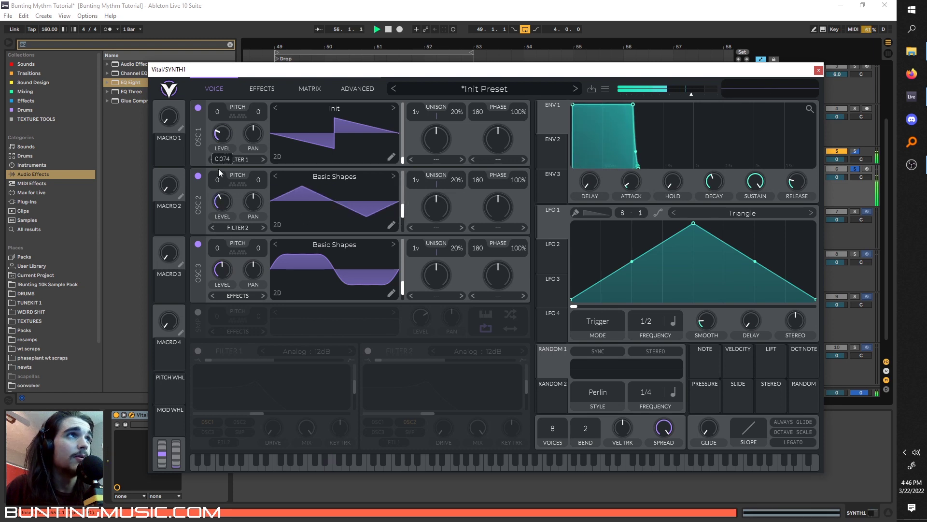
{"action": "left_click_drag", "start_coordinate": [219, 169], "coordinate": [222, 172]}
{"action": "left_click_drag", "start_coordinate": [220, 267], "coordinate": [222, 256]}
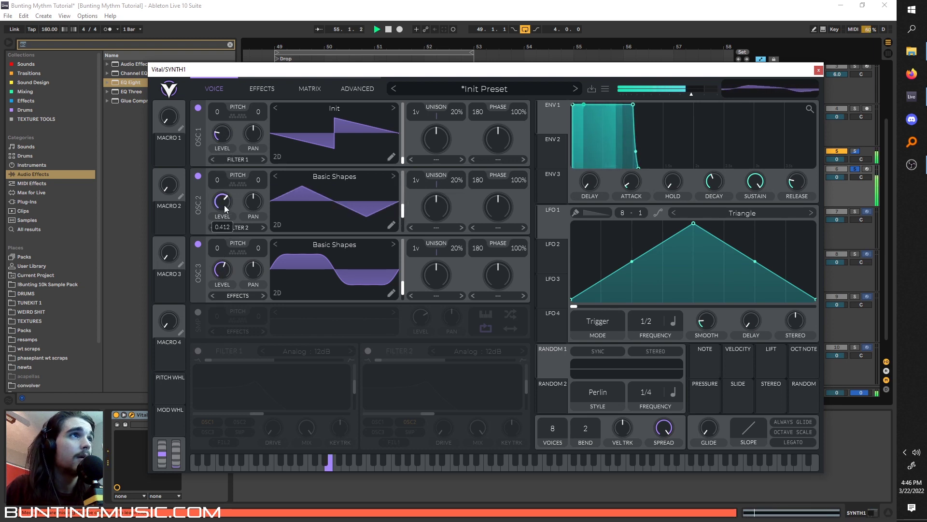
{"action": "left_click_drag", "start_coordinate": [224, 205], "coordinate": [224, 201]}
{"action": "left_click_drag", "start_coordinate": [222, 263], "coordinate": [222, 267]}
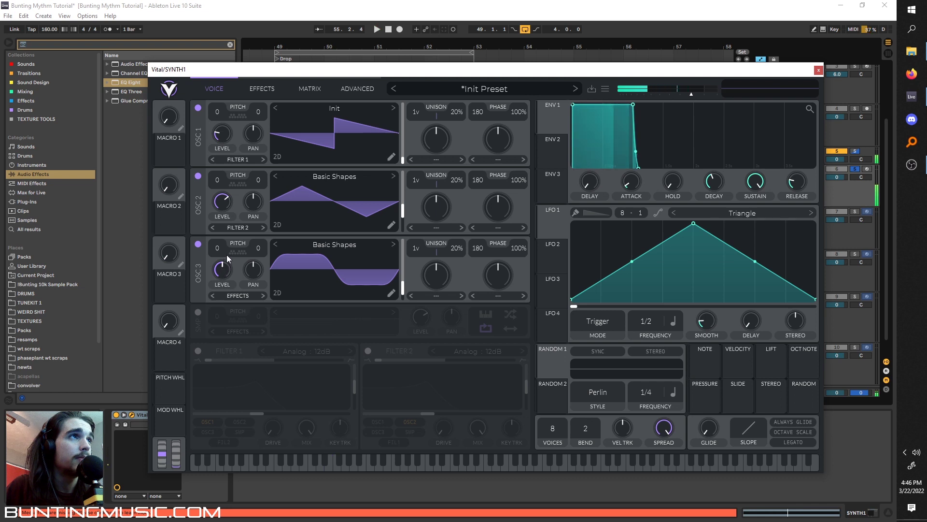
{"action": "key", "text": "space"}
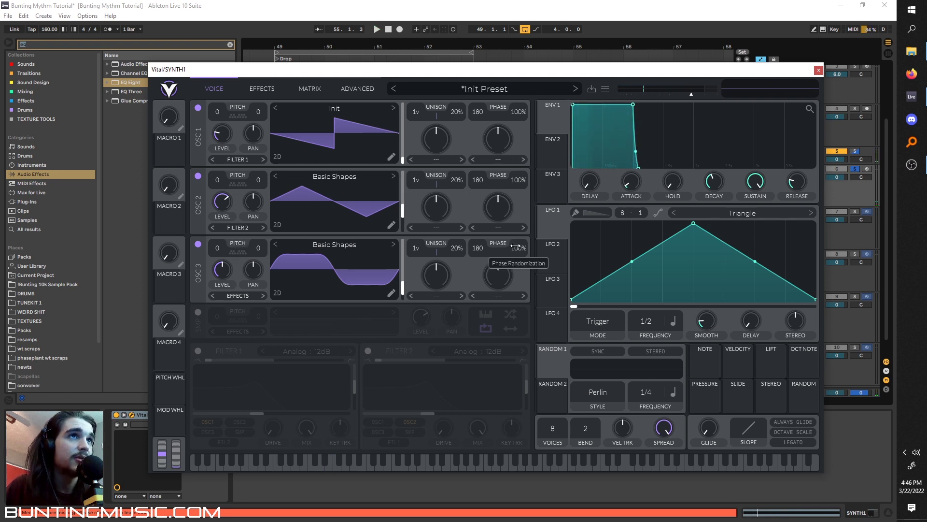
Set the phase randomization of all three oscillators to 0%.
{"action": "left_click_drag", "start_coordinate": [507, 291], "coordinate": [507, 382]}
{"action": "key", "text": "space"}
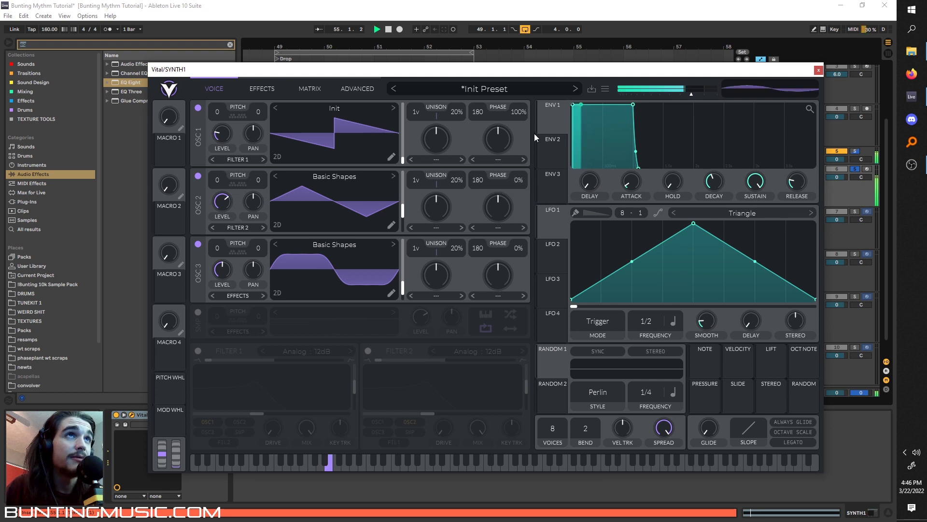
{"action": "left_click_drag", "start_coordinate": [518, 112], "coordinate": [470, 343]}
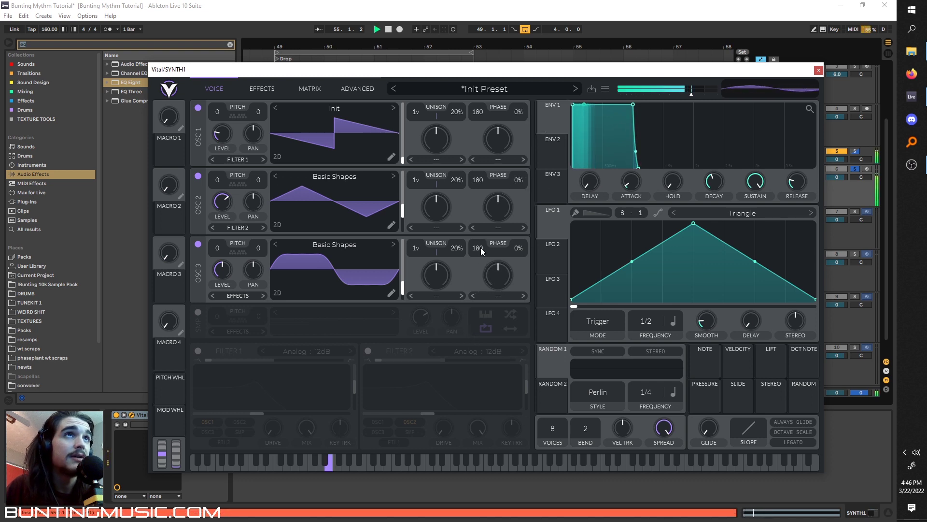
Try different start phases by ear, with OSC 1 at 112, OSC 2 at 232 and OSC 3 at 99.
{"action": "left_click_drag", "start_coordinate": [477, 248], "coordinate": [477, 279]}
{"action": "key", "text": "space"}
{"action": "key", "text": "space"}
{"action": "left_click_drag", "start_coordinate": [477, 186], "coordinate": [481, 137]}
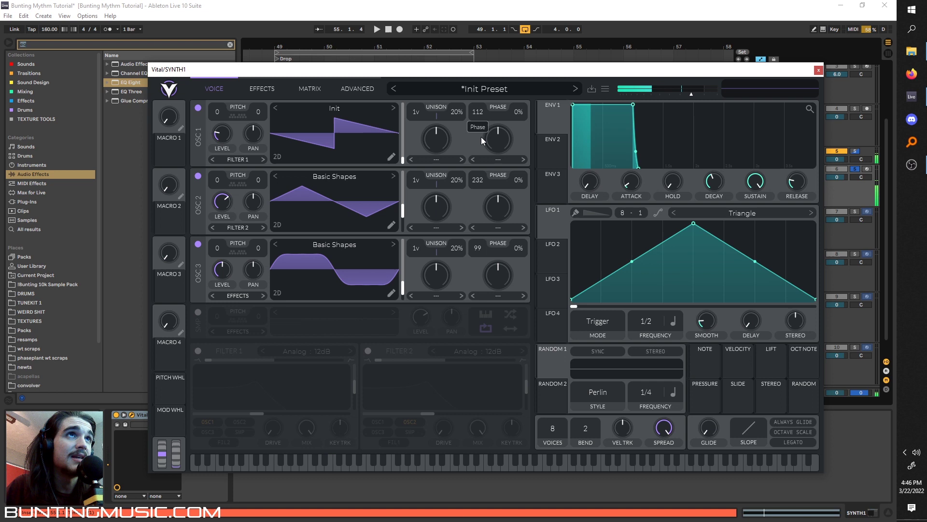
Reset the phase of all three oscillators to the default 180 while auditioning the sound.
{"action": "double_click", "coordinate": [478, 178]}
{"action": "key", "text": "space"}
{"action": "key", "text": "space"}
{"action": "double_click", "coordinate": [477, 248]}
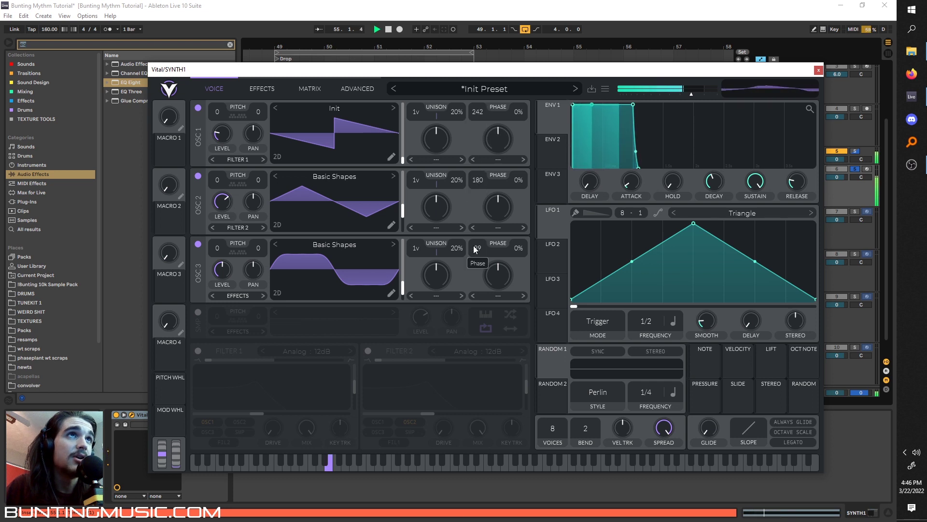
{"action": "key", "text": "space"}
{"action": "double_click", "coordinate": [483, 113]}
{"action": "key", "text": "alt+space"}
{"action": "left_click_drag", "start_coordinate": [441, 72], "coordinate": [453, 86]}
{"action": "key", "text": "space"}
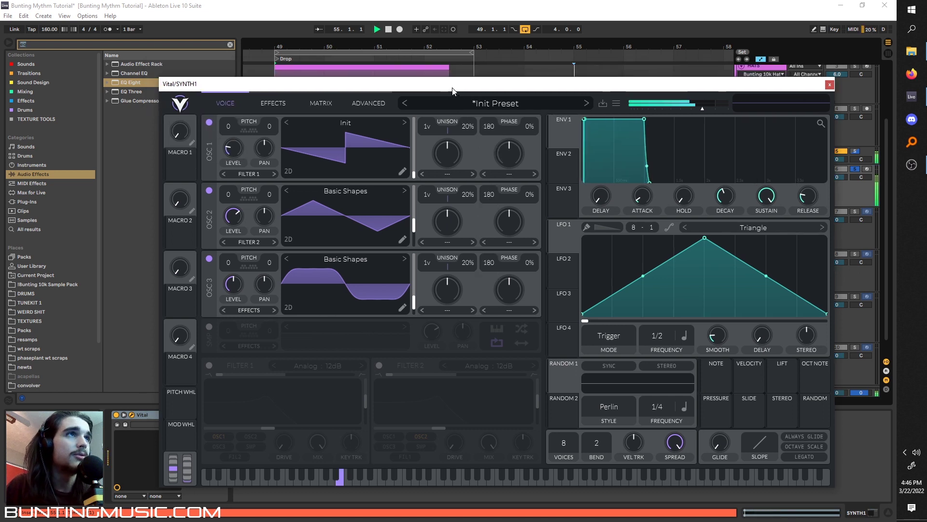
Enable the sample (SMP) noise source and lower its level to about 0.001 during playback.
{"action": "left_click", "coordinate": [209, 327]}
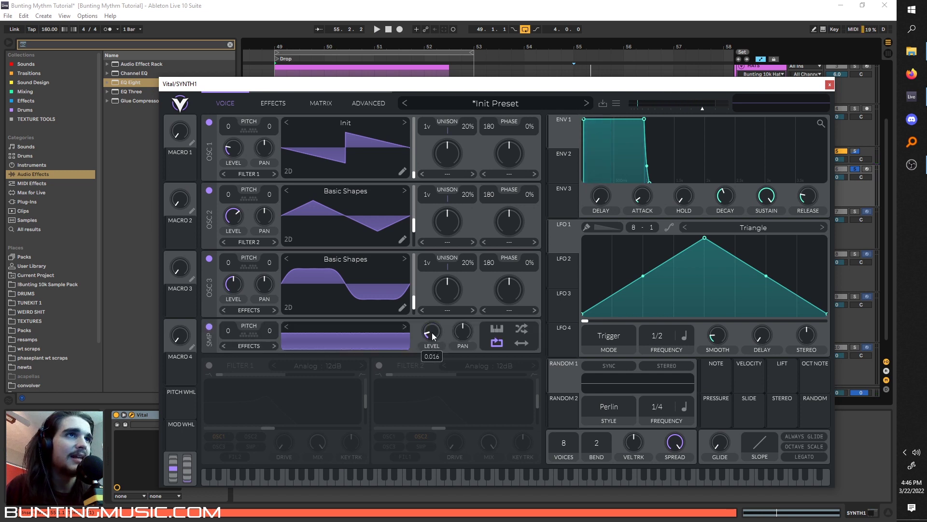
{"action": "left_click_drag", "start_coordinate": [433, 337], "coordinate": [432, 343]}
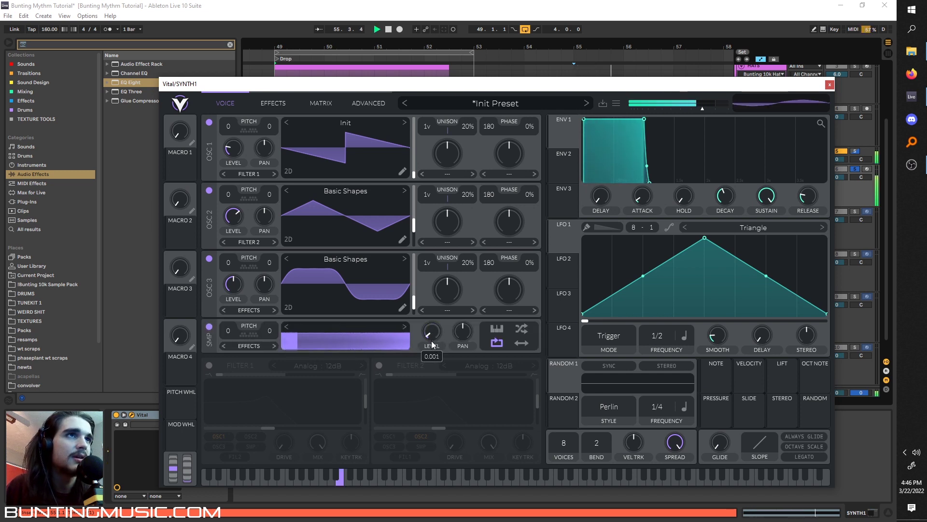
{"action": "key", "text": "space"}
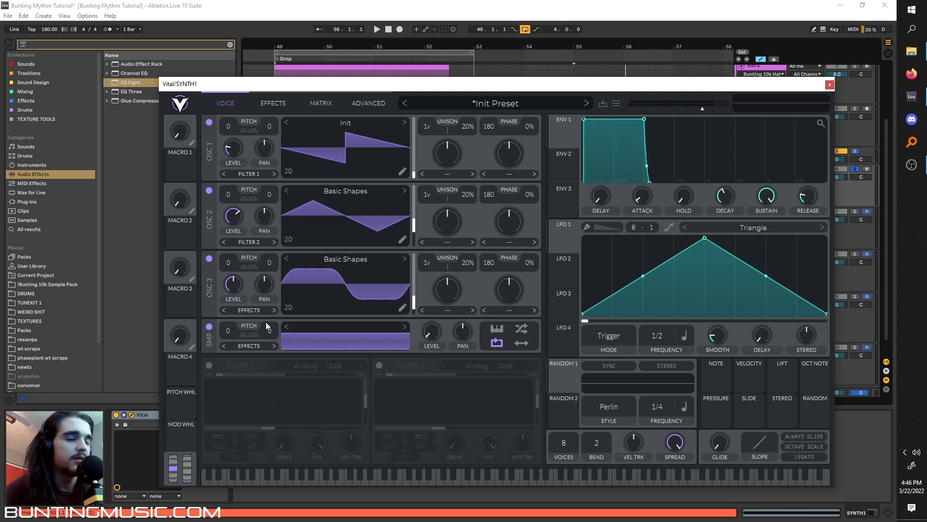
{"action": "left_click", "coordinate": [211, 246]}
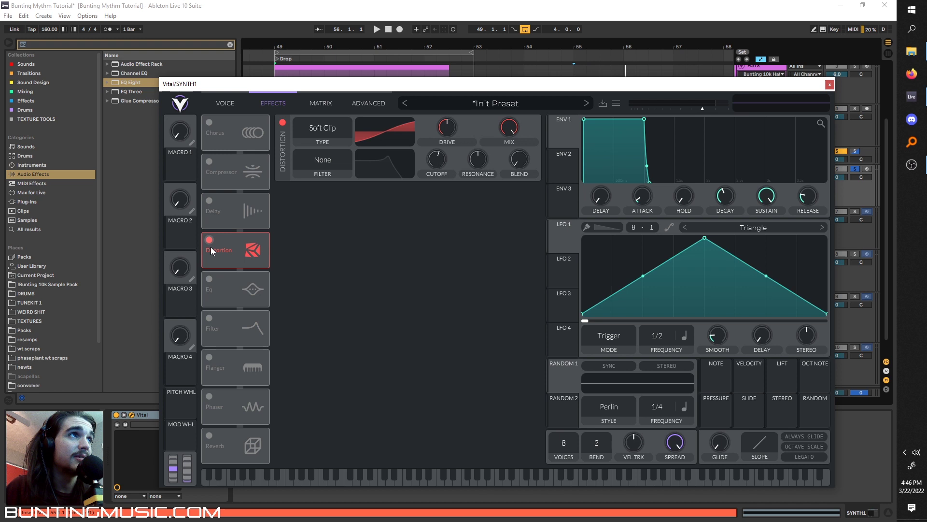
{"action": "left_click", "coordinate": [210, 246]}
{"action": "left_click", "coordinate": [235, 111]}
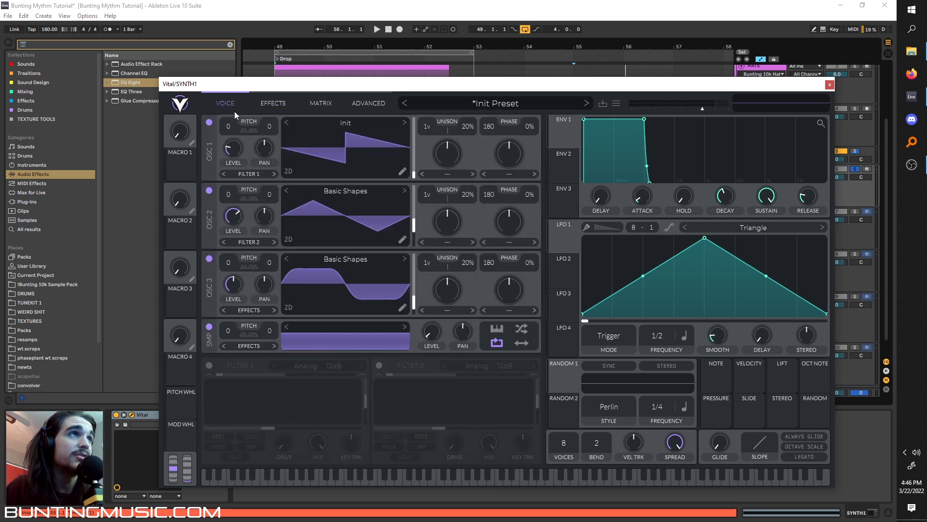
Enable Filter 1 with a high cutoff and raised drive, and route all three oscillators and the sample through it.
{"action": "left_click", "coordinate": [210, 366]}
{"action": "key", "text": "space"}
{"action": "left_click_drag", "start_coordinate": [290, 447], "coordinate": [300, 357]}
{"action": "key", "text": "space"}
{"action": "key", "text": "space"}
{"action": "key", "text": "space"}
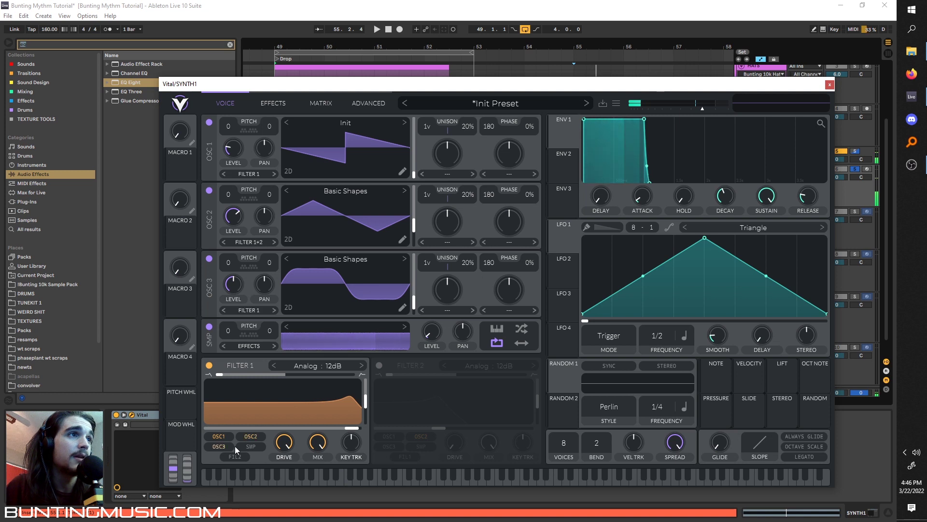
{"action": "left_click", "coordinate": [251, 446]}
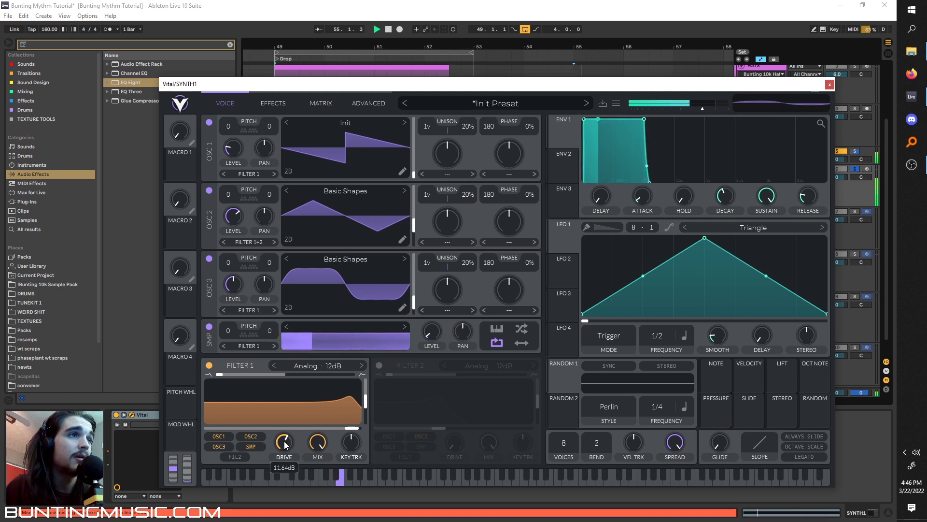
Compare drive amounts on Filter 1 by ear, settle on about 11.3 dB, and lower its cutoff slightly.
{"action": "left_click_drag", "start_coordinate": [285, 437], "coordinate": [280, 438]}
{"action": "key", "text": "space"}
{"action": "key", "text": "space"}
{"action": "key", "text": "space"}
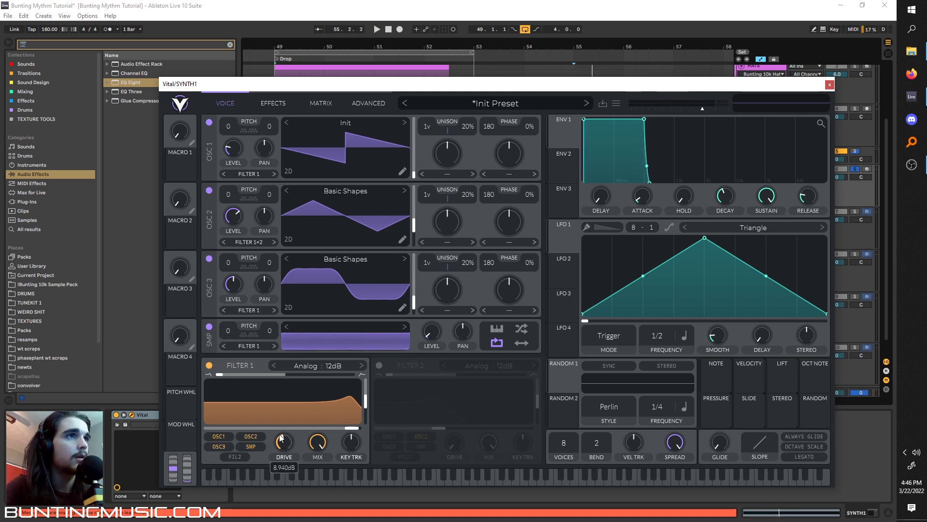
{"action": "key", "text": "space"}
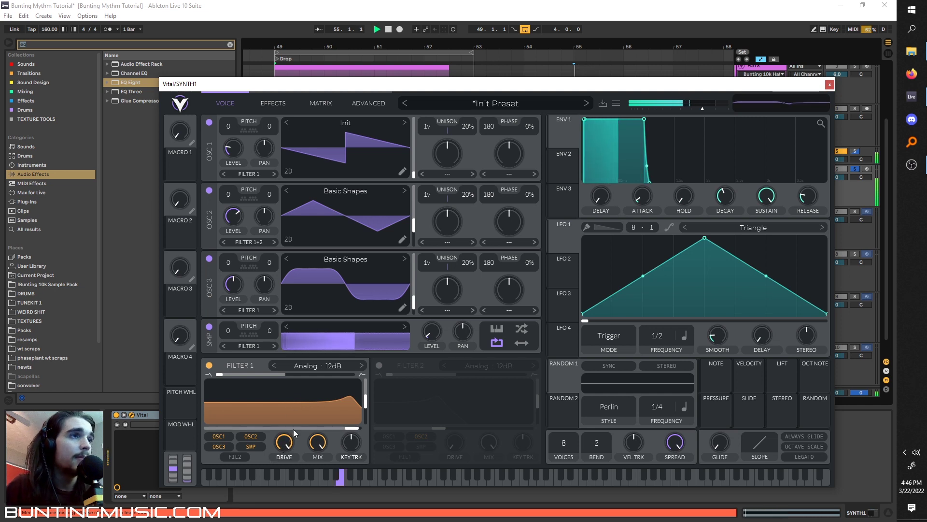
{"action": "key", "text": "space"}
{"action": "scroll", "coordinate": [285, 445], "scroll_direction": "up", "scroll_amount": 3}
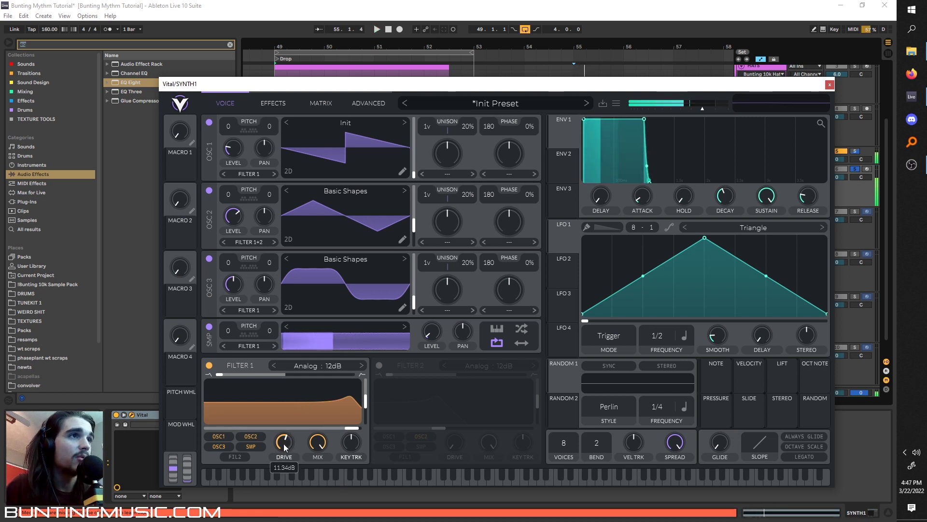
{"action": "key", "text": "space"}
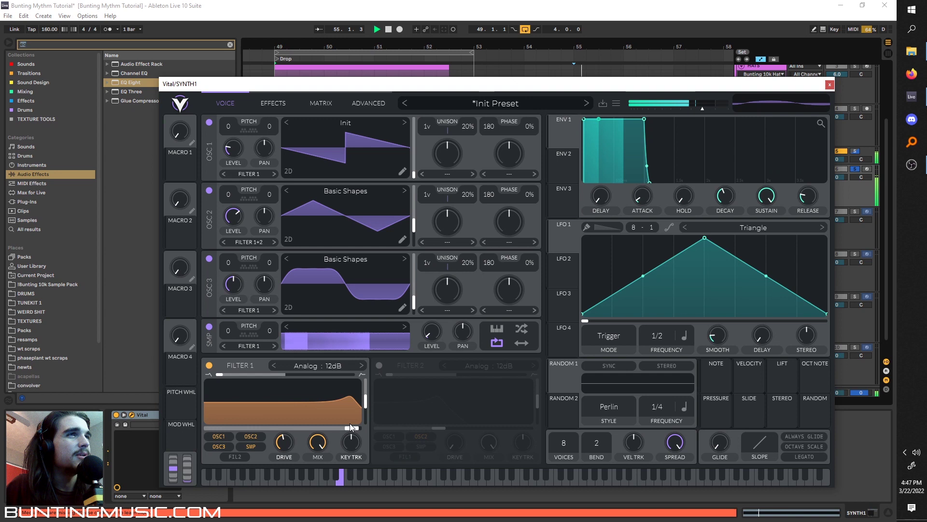
{"action": "left_click_drag", "start_coordinate": [365, 402], "coordinate": [353, 428]}
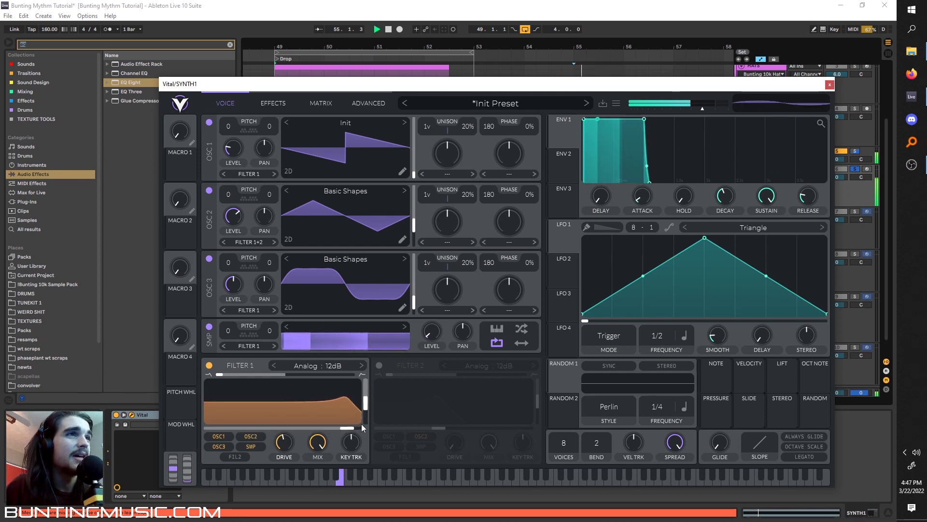
Enable Filter 2 fed by Filter 1, with a high cutoff and a drive of about 7.2 dB.
{"action": "left_click", "coordinate": [380, 366]}
{"action": "left_click_drag", "start_coordinate": [425, 416], "coordinate": [524, 427]}
{"action": "left_click_drag", "start_coordinate": [454, 448], "coordinate": [454, 442]}
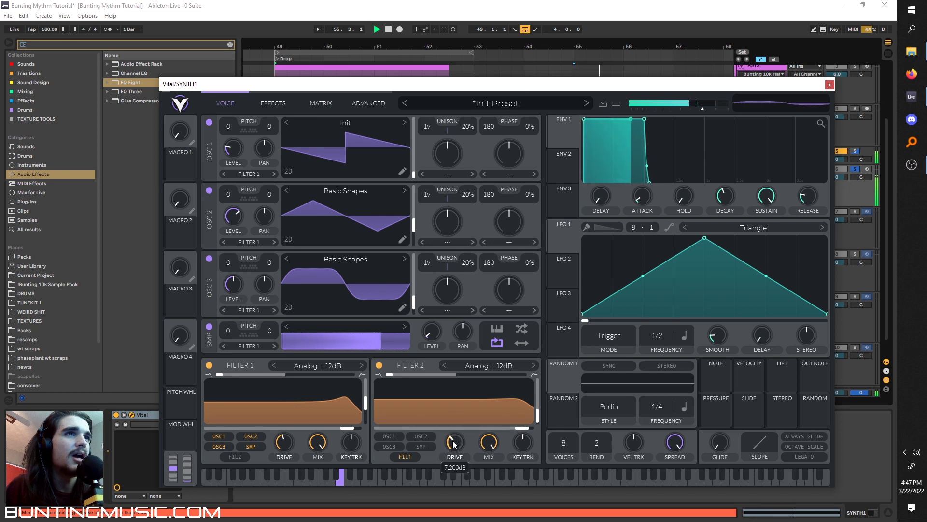
Compare Filter 2 models during playback, settle on Dirty 12dB, and raise its drive to about 11.1 dB.
{"action": "left_click", "coordinate": [477, 366]}
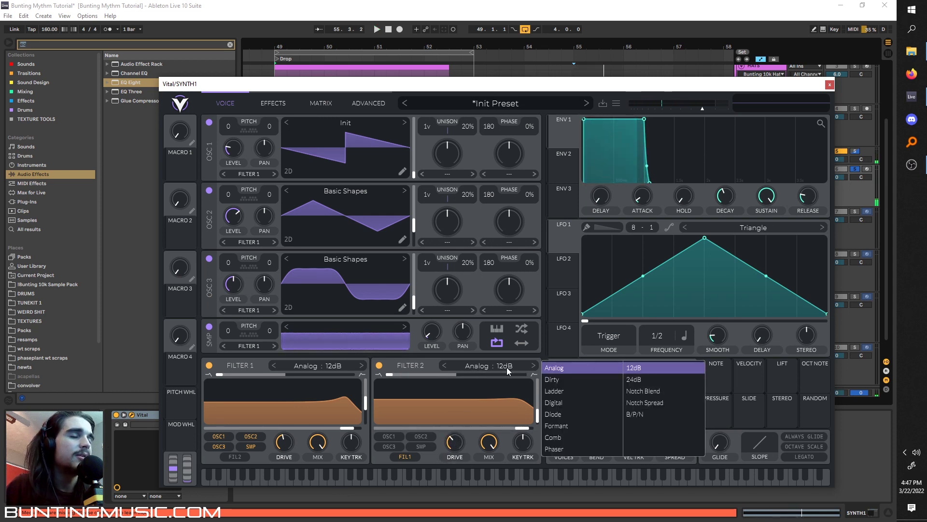
{"action": "left_click", "coordinate": [551, 394]}
{"action": "key", "text": "space"}
{"action": "mouse_move", "coordinate": [455, 442]}
{"action": "left_mouse_down"}
{"action": "mouse_move", "coordinate": [454, 415]}
{"action": "mouse_move", "coordinate": [448, 457]}
{"action": "left_mouse_up"}
{"action": "left_click", "coordinate": [482, 367]}
{"action": "left_click", "coordinate": [583, 410]}
{"action": "left_click", "coordinate": [582, 403]}
{"action": "left_click", "coordinate": [577, 383]}
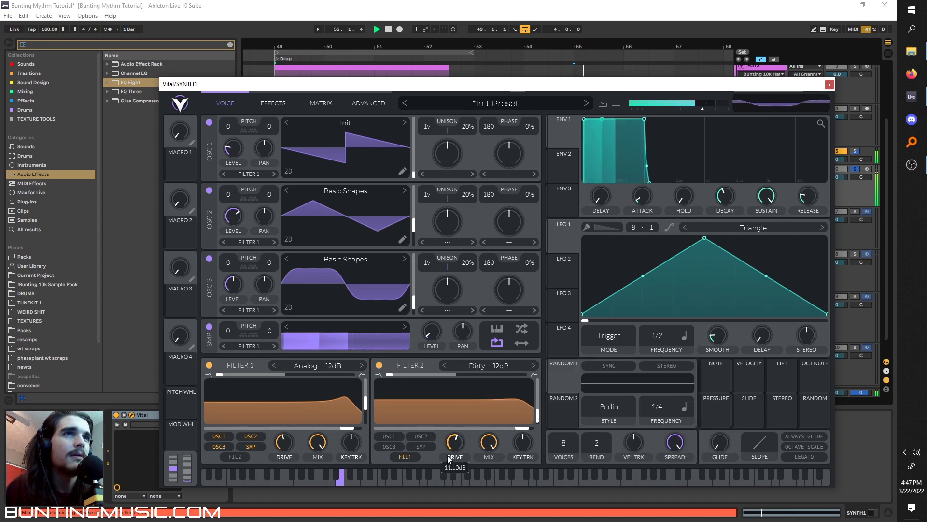
Compare the sound with Filter 2 bypassed and enabled, and lower its drive during short playback checks.
{"action": "left_click", "coordinate": [379, 366]}
{"action": "left_click", "coordinate": [379, 366]}
{"action": "key", "text": "space"}
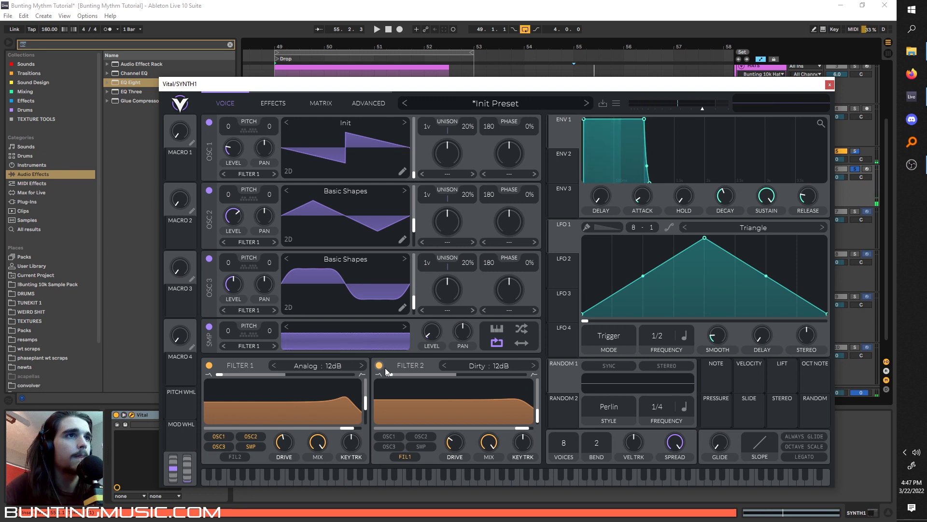
{"action": "left_click_drag", "start_coordinate": [459, 444], "coordinate": [454, 448]}
{"action": "key", "text": "space"}
{"action": "key", "text": "space"}
{"action": "key", "text": "space"}
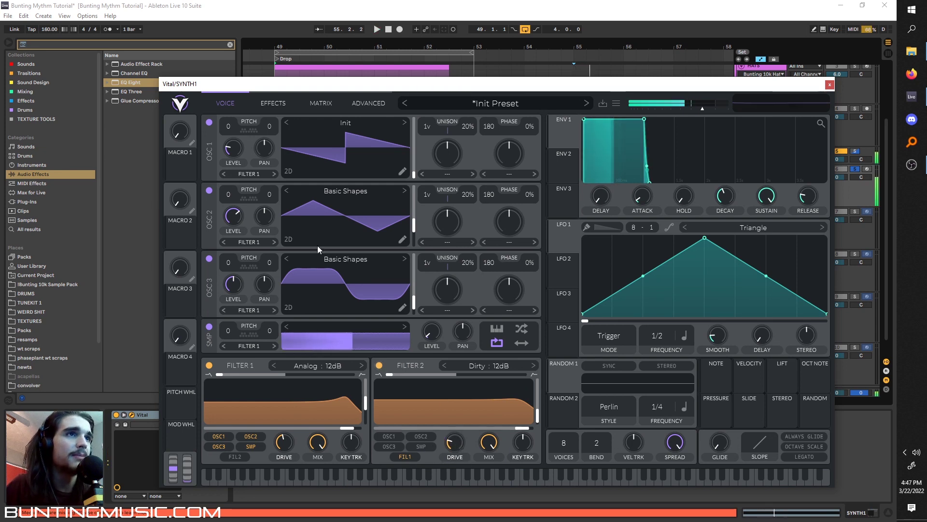
{"action": "key", "text": "space"}
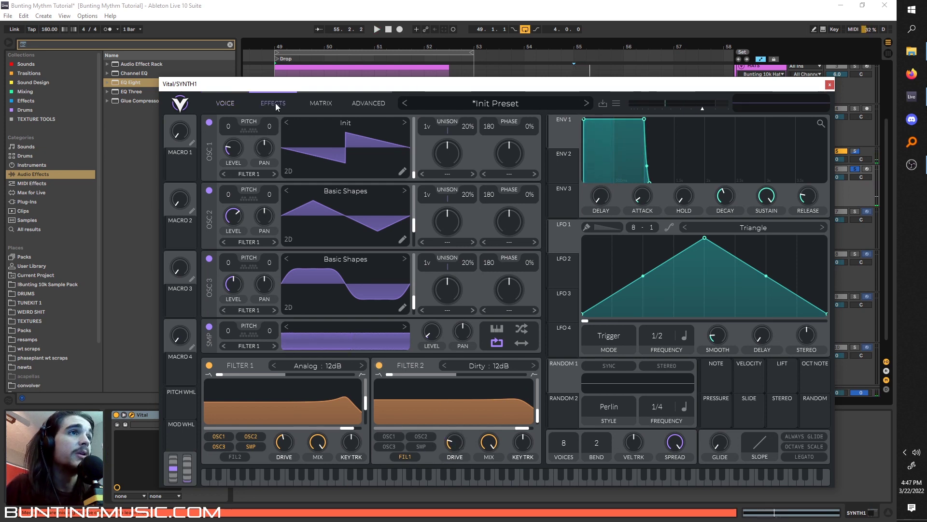
Enable the Distortion effect at the start of the effects chain and raise its Soft Clip drive to about 5.9 dB.
{"action": "left_click", "coordinate": [276, 103]}
{"action": "left_click", "coordinate": [210, 240]}
{"action": "left_click_drag", "start_coordinate": [217, 240], "coordinate": [282, 130]}
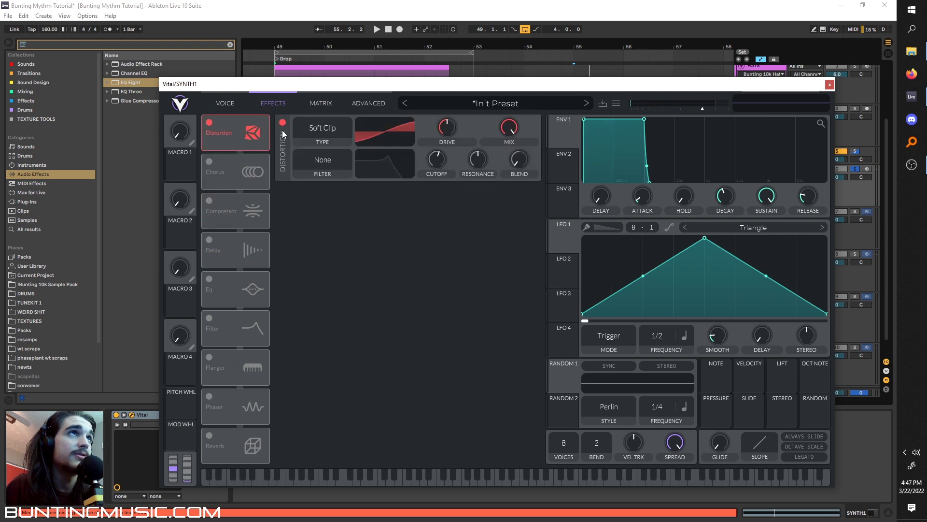
{"action": "key", "text": "space"}
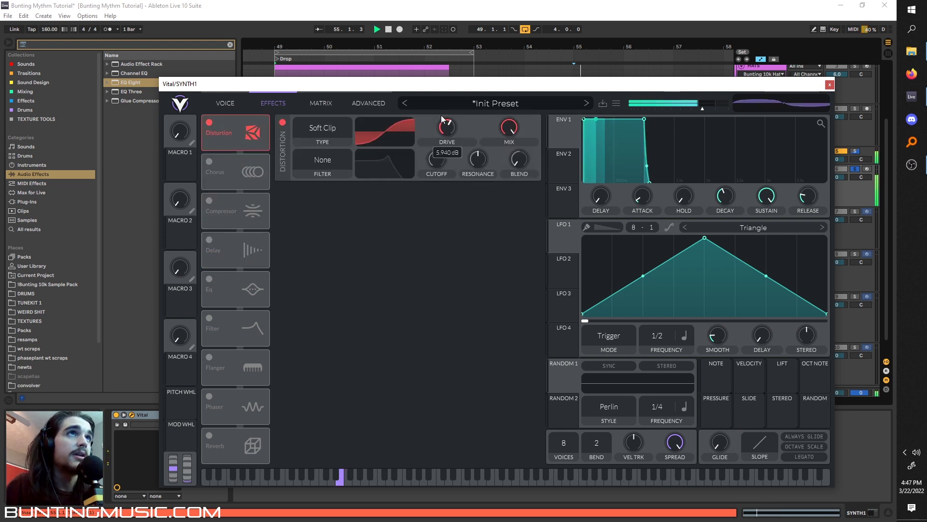
{"action": "mouse_move", "coordinate": [447, 131]}
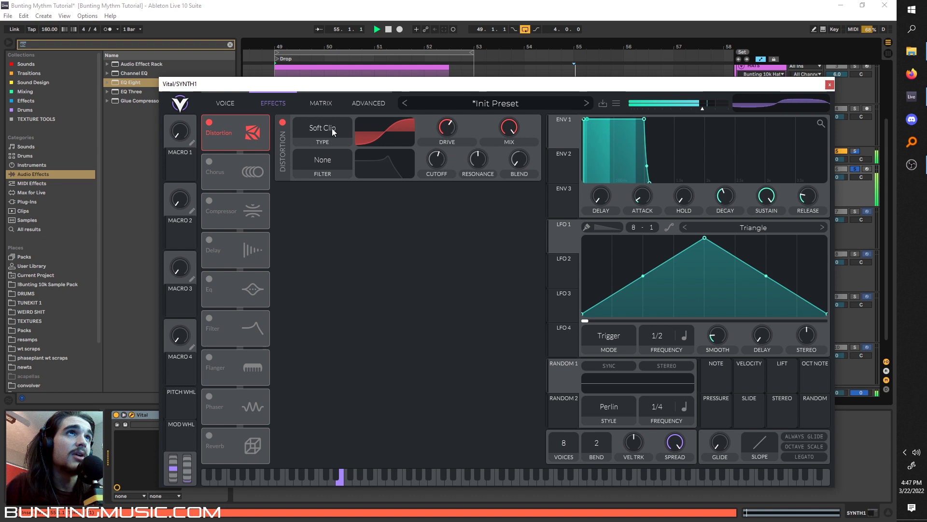
Compare the Hard Clip, Linear Fold and Sine Fold distortion types, then settle on Hard Clip with about 5.9 dB of drive.
{"action": "left_click", "coordinate": [322, 167]}
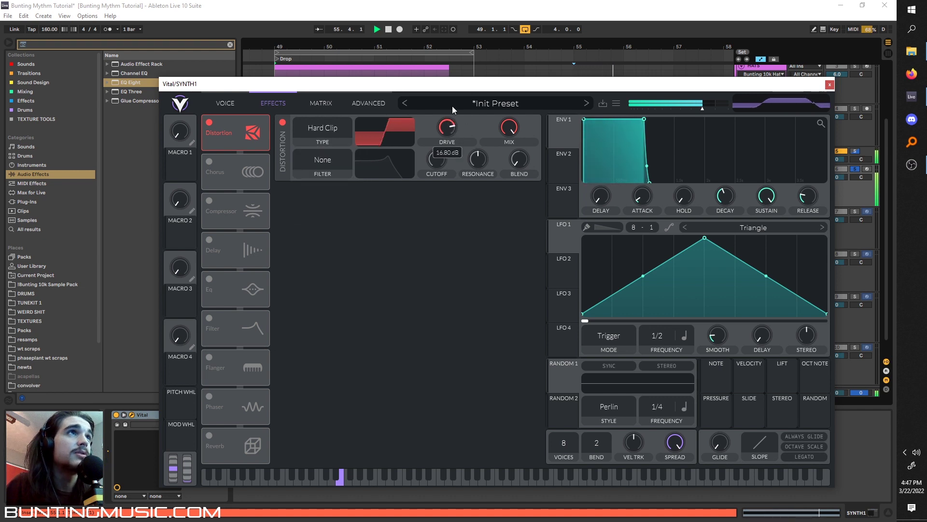
{"action": "left_click", "coordinate": [339, 130]}
{"action": "left_click", "coordinate": [333, 178]}
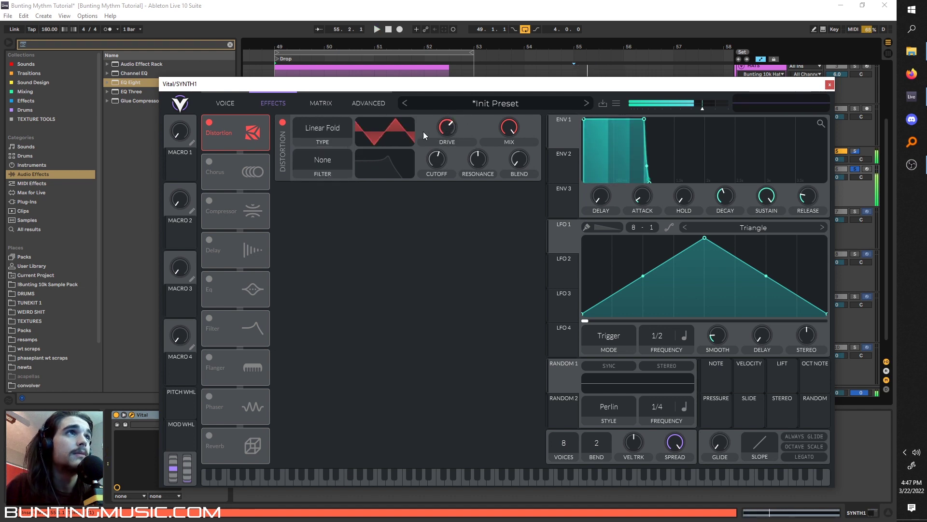
{"action": "left_click", "coordinate": [327, 166]}
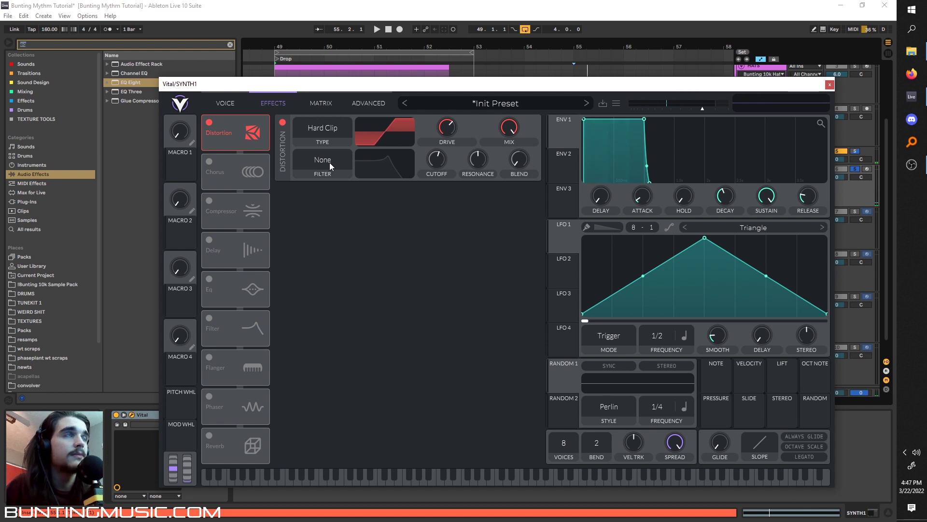
{"action": "left_click", "coordinate": [319, 129]}
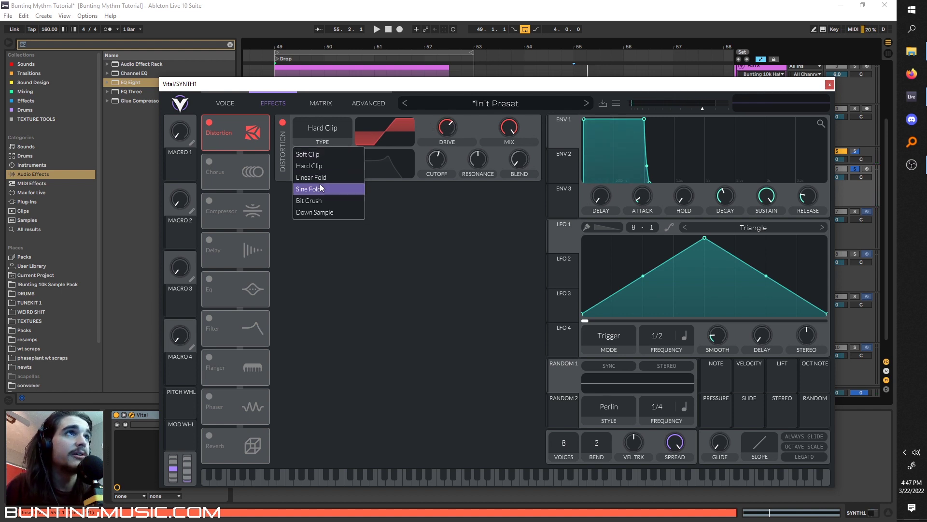
{"action": "left_click", "coordinate": [320, 188]}
{"action": "left_click", "coordinate": [324, 130]}
{"action": "left_click", "coordinate": [322, 165]}
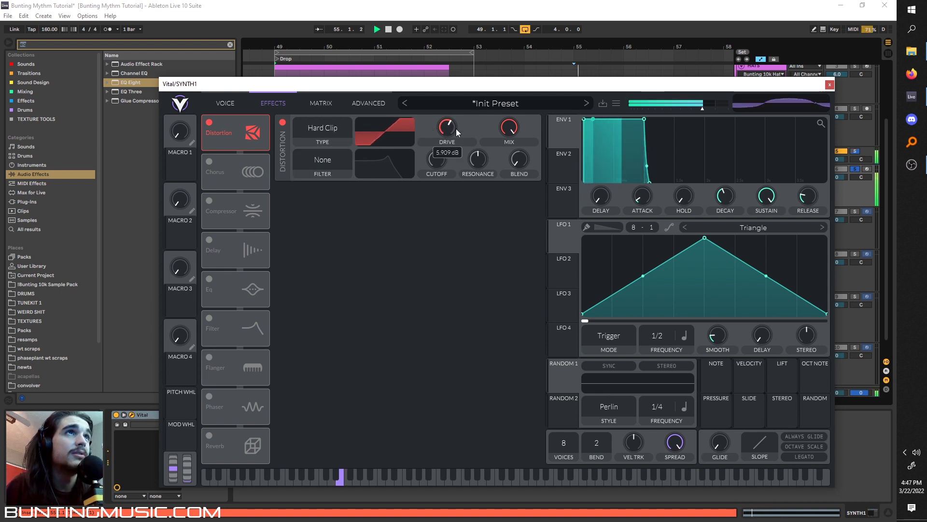
Set the distortion filter to Pre with full blend and minimum resonance, and raise the distortion drive to maximum.
{"action": "key", "text": "space"}
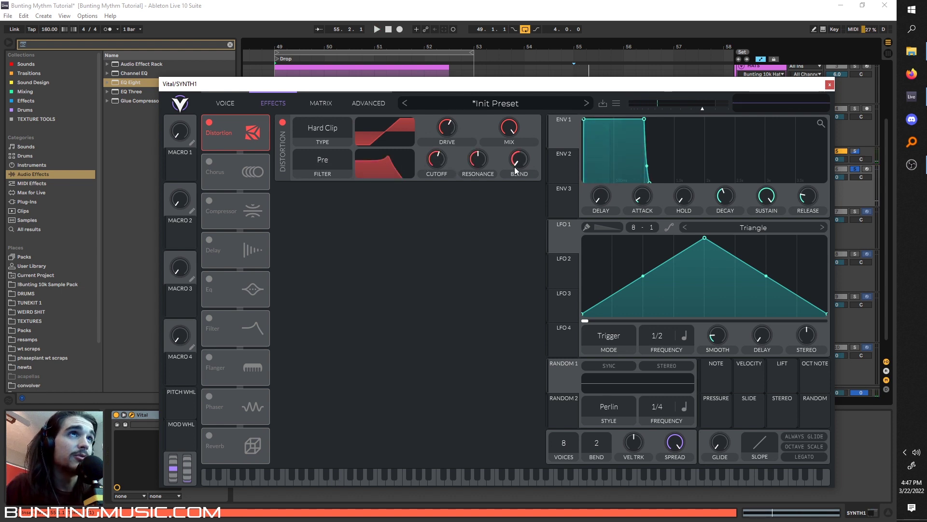
{"action": "left_click_drag", "start_coordinate": [514, 170], "coordinate": [534, 79]}
{"action": "key", "text": "space"}
{"action": "key", "text": "space"}
{"action": "key", "text": "space"}
{"action": "left_click_drag", "start_coordinate": [454, 135], "coordinate": [457, 82]}
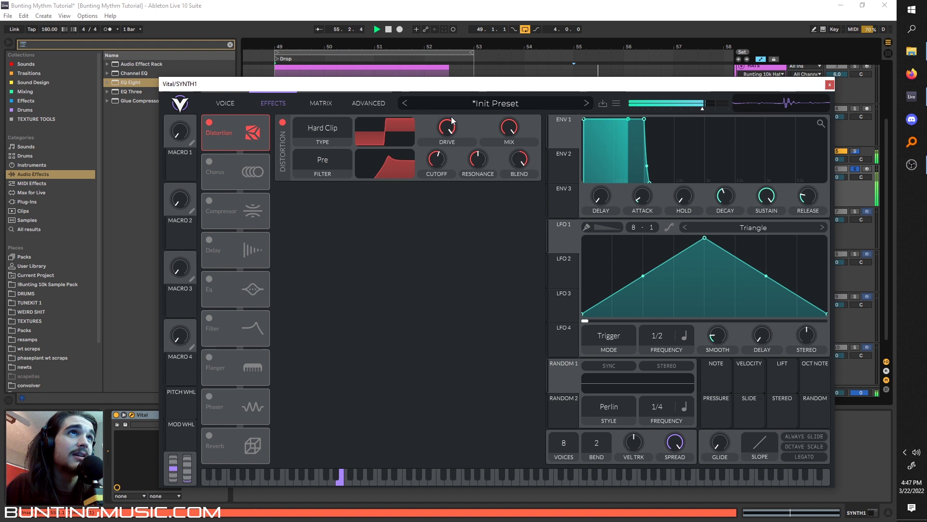
{"action": "key", "text": "space"}
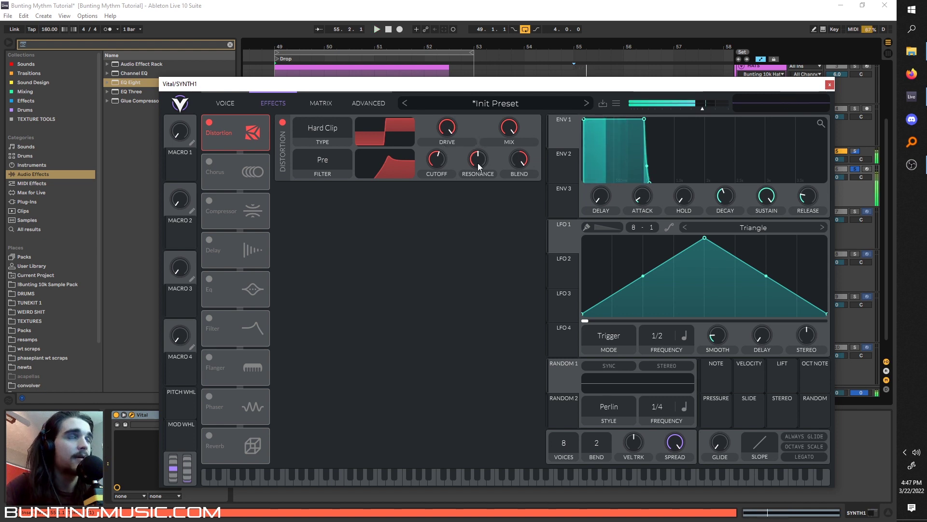
{"action": "key", "text": "space"}
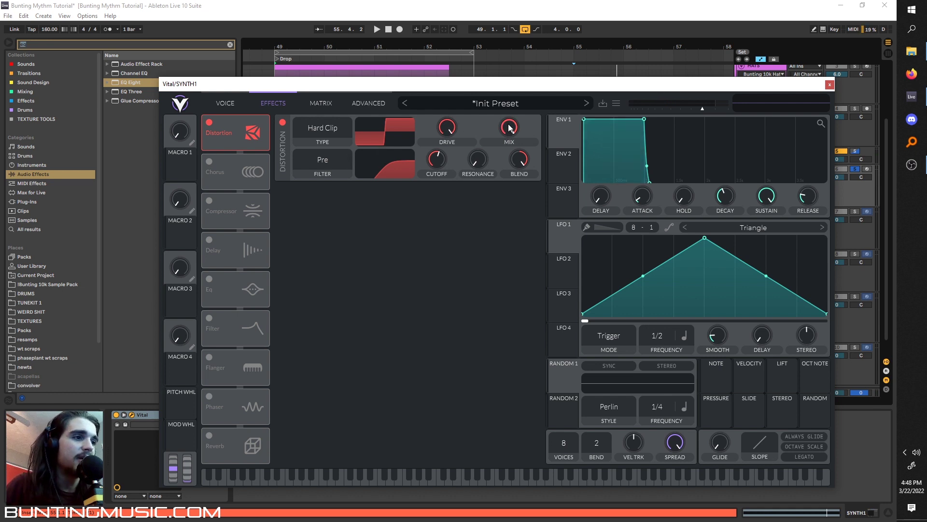
Reduce the distortion drive to about 21.2 dB or slightly less and set its mix to about 0.318 by ear.
{"action": "key", "text": "space"}
{"action": "left_click_drag", "start_coordinate": [509, 140], "coordinate": [510, 165]}
{"action": "key", "text": "space"}
{"action": "key", "text": "space"}
{"action": "left_click_drag", "start_coordinate": [444, 127], "coordinate": [443, 143]}
{"action": "key", "text": "space"}
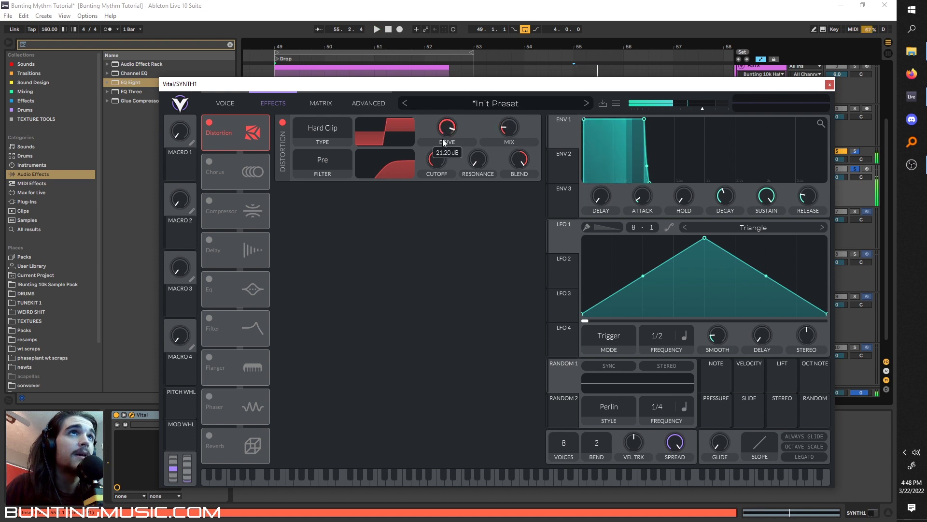
{"action": "left_click_drag", "start_coordinate": [505, 130], "coordinate": [507, 123]}
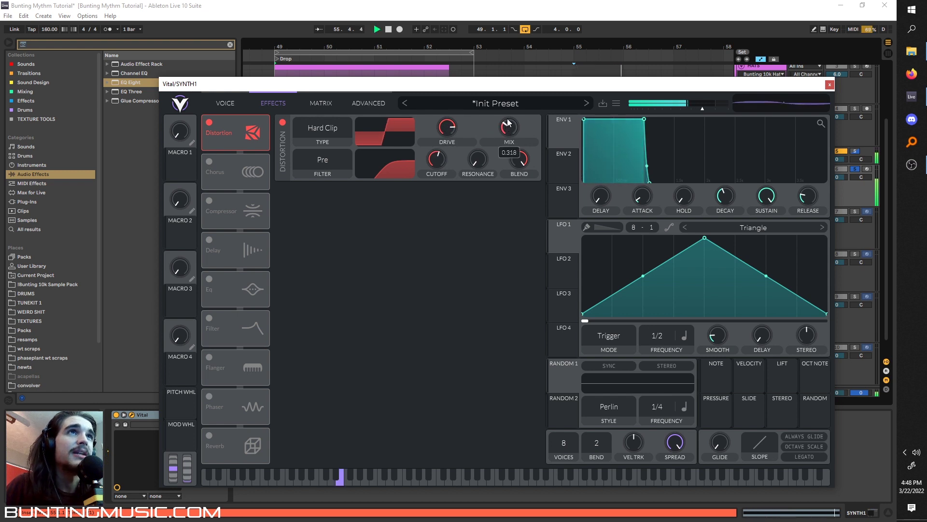
Compare the sound with Distortion bypassed and enabled, then lower its mix to about 0.263.
{"action": "left_click", "coordinate": [213, 124]}
{"action": "left_click", "coordinate": [212, 124]}
{"action": "scroll", "coordinate": [509, 131], "scroll_direction": "down", "scroll_amount": 2}
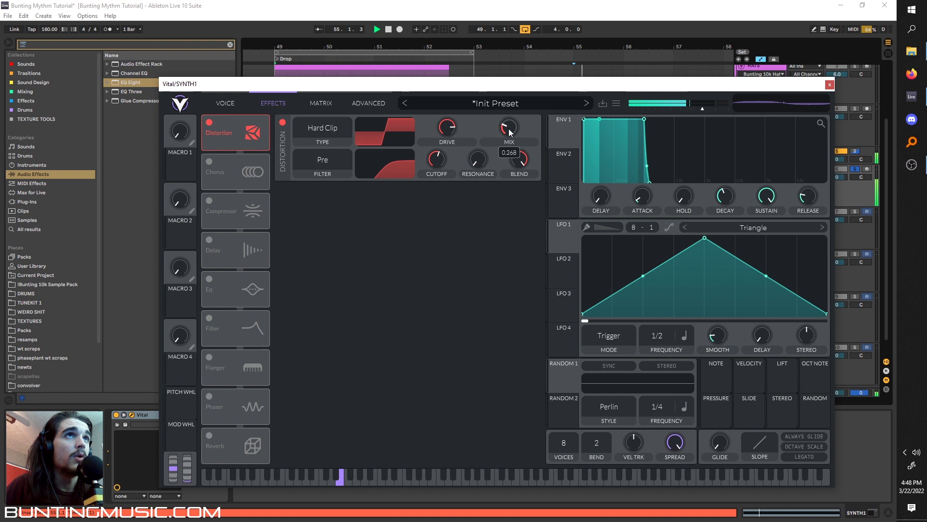
{"action": "left_click_drag", "start_coordinate": [509, 128], "coordinate": [508, 129]}
{"action": "key", "text": "space"}
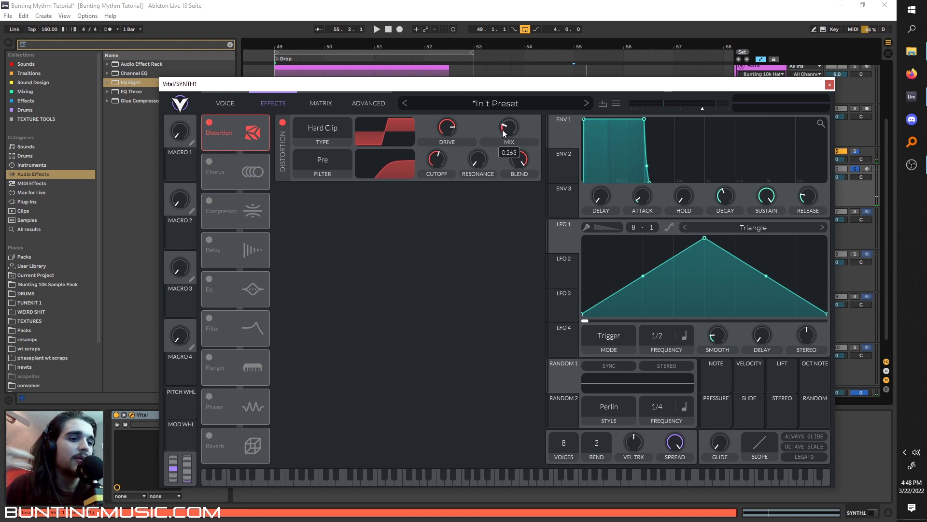
Enable the Filter effect directly after Distortion, with a cutoff of 76 semitones and 20 dB of drive.
{"action": "key", "text": "space"}
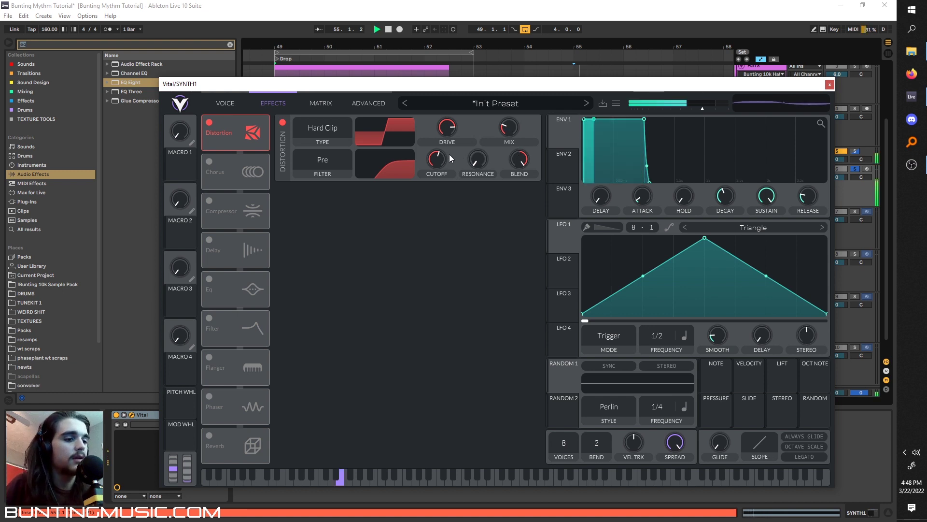
{"action": "left_click", "coordinate": [213, 321]}
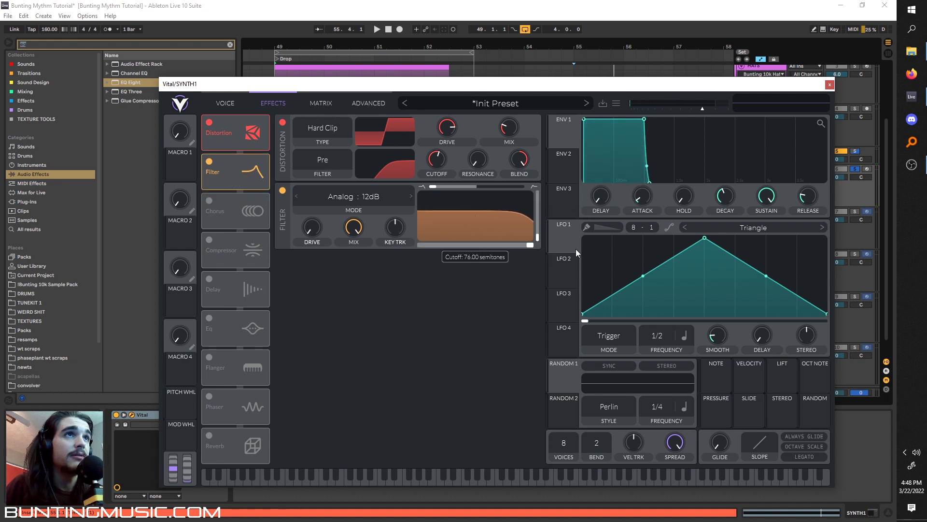
{"action": "key", "text": "space"}
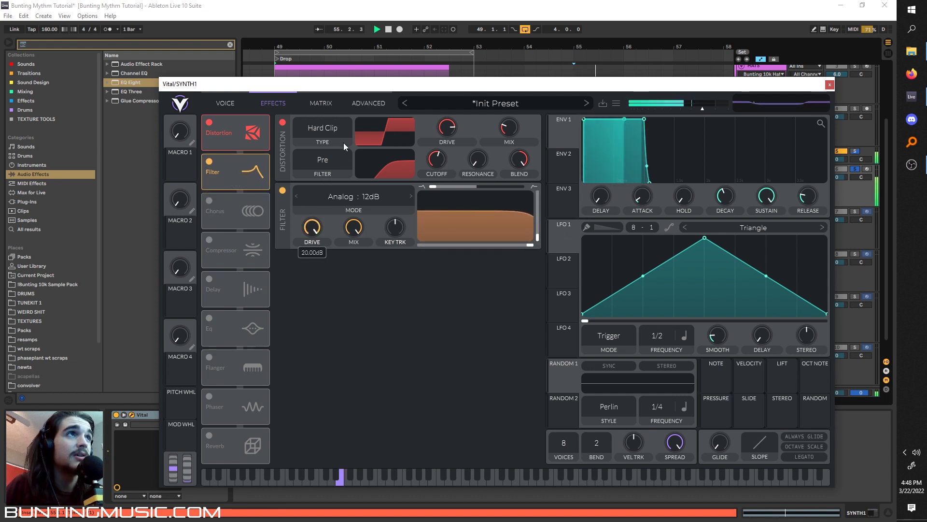
Compare the Filter effect's Ladder, Digital and Diode models, settle on Ladder 12dB, and lower its drive.
{"action": "left_click", "coordinate": [344, 199]}
{"action": "left_click", "coordinate": [292, 245]}
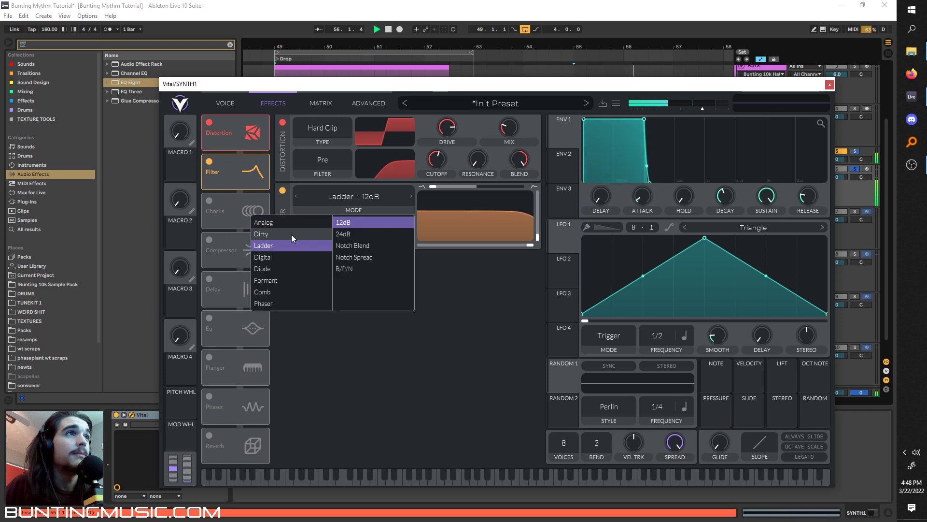
{"action": "left_click", "coordinate": [286, 257]}
{"action": "left_click", "coordinate": [284, 269]}
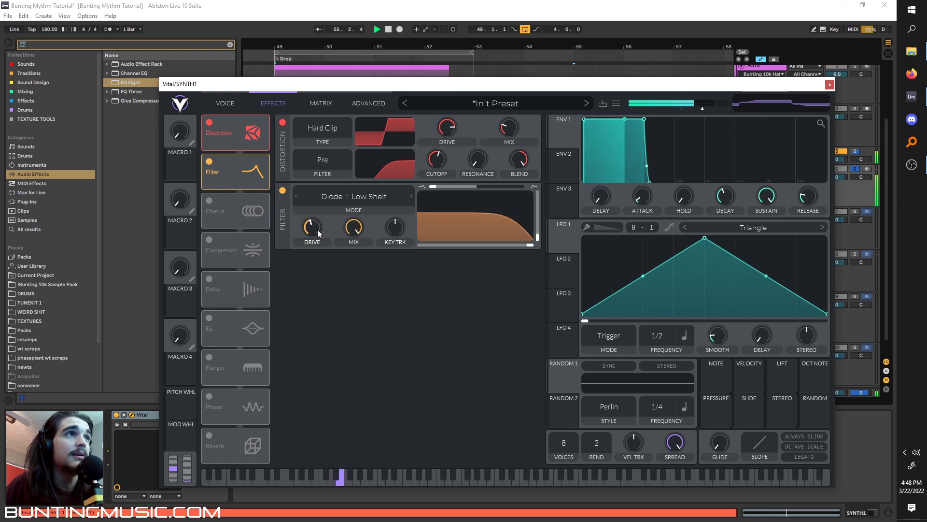
{"action": "left_click_drag", "start_coordinate": [317, 230], "coordinate": [312, 247]}
{"action": "key", "text": "space"}
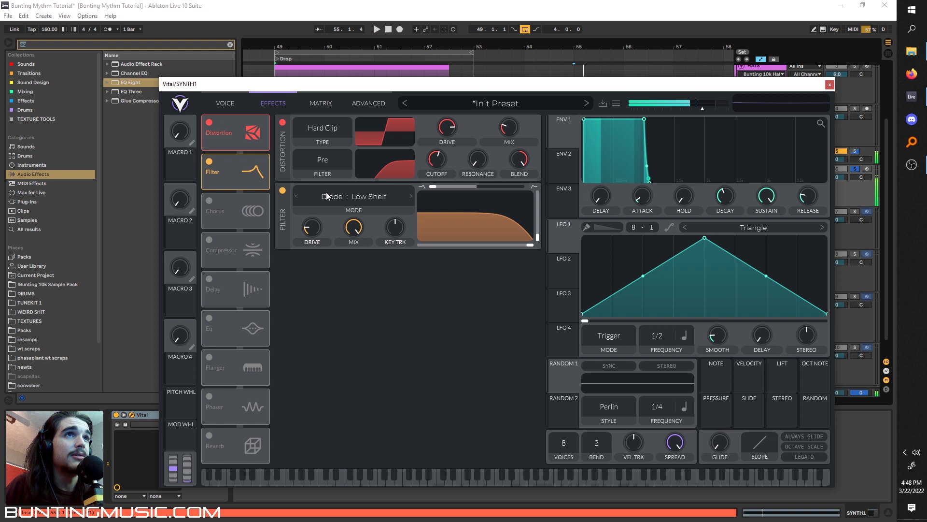
{"action": "left_click", "coordinate": [327, 195]}
{"action": "left_click", "coordinate": [292, 245]}
{"action": "key", "text": "space"}
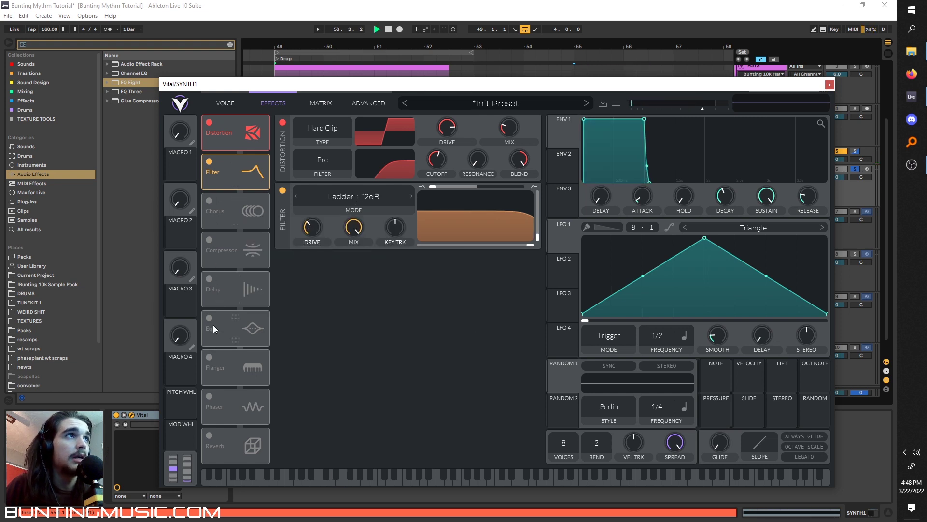
Enable the Multiband Compressor directly after the Filter effect and compare the sound with it bypassed and enabled.
{"action": "left_click", "coordinate": [210, 248]}
{"action": "left_click_drag", "start_coordinate": [227, 256], "coordinate": [231, 212]}
{"action": "key", "text": "space"}
{"action": "key", "text": "space"}
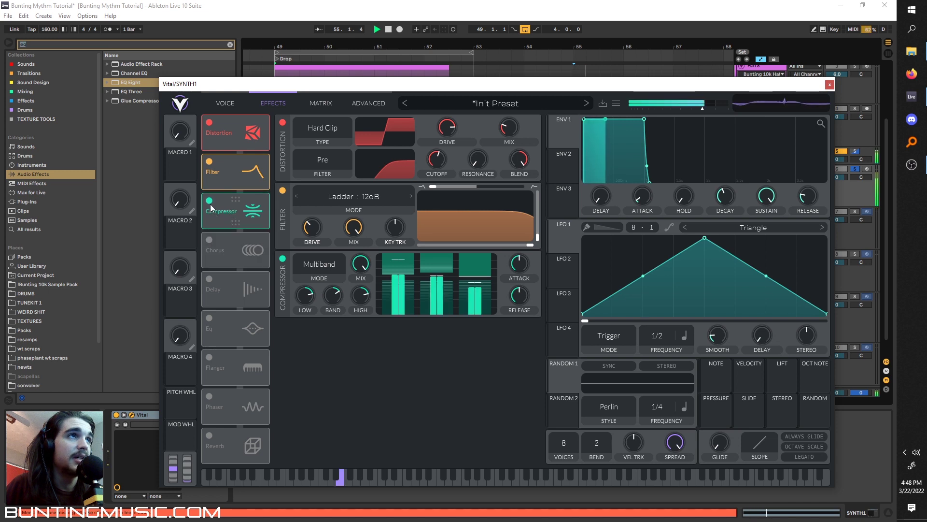
{"action": "left_click", "coordinate": [210, 203]}
{"action": "left_click", "coordinate": [211, 202]}
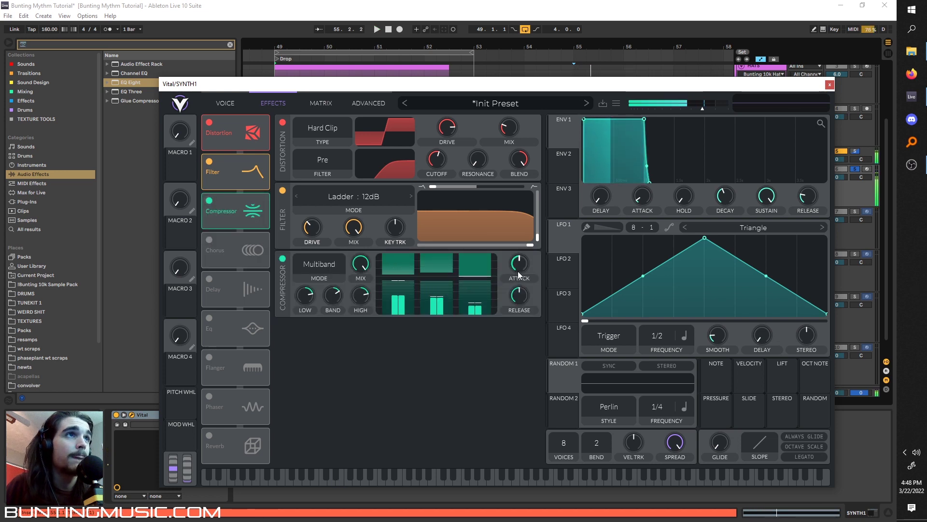
Lower the synth's output volume slightly and set the compressor's release to about 57.8% with a raised attack.
{"action": "mouse_move", "coordinate": [700, 108]}
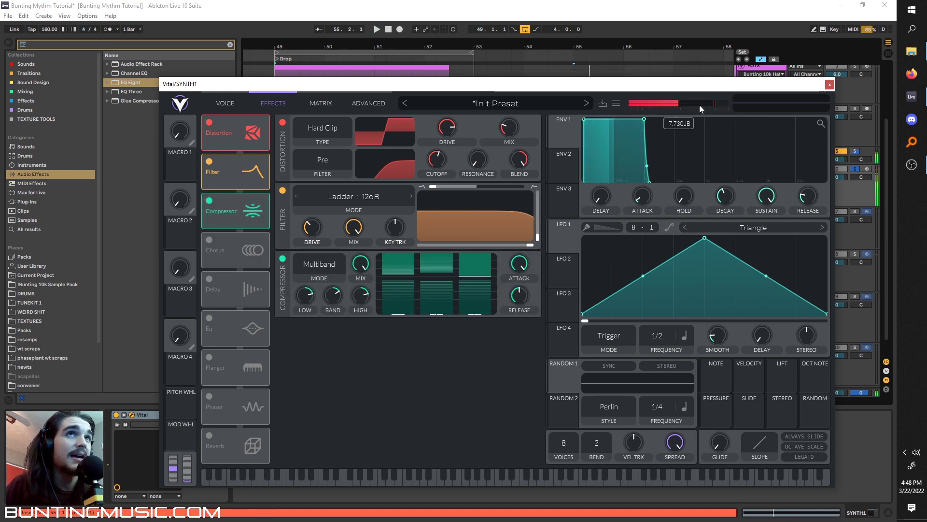
{"action": "key", "text": "space"}
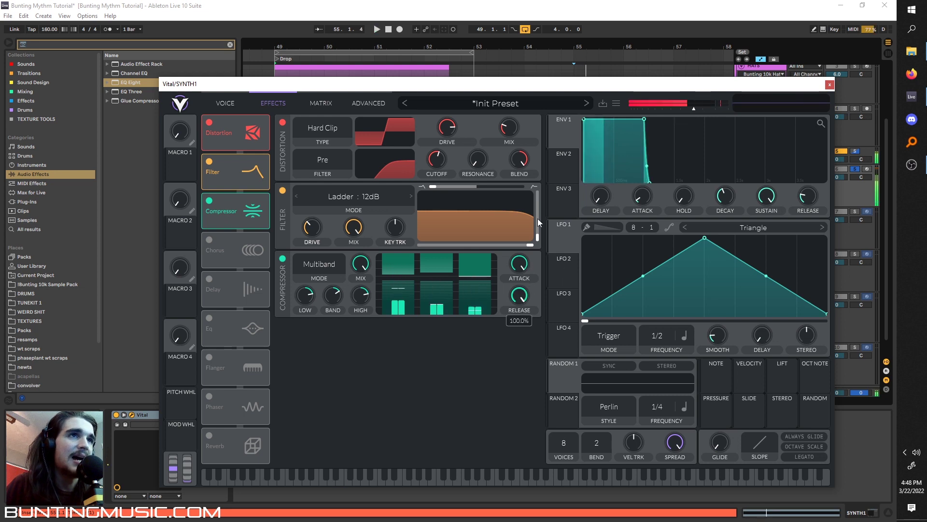
{"action": "scroll", "coordinate": [523, 296], "scroll_direction": "down", "scroll_amount": 5}
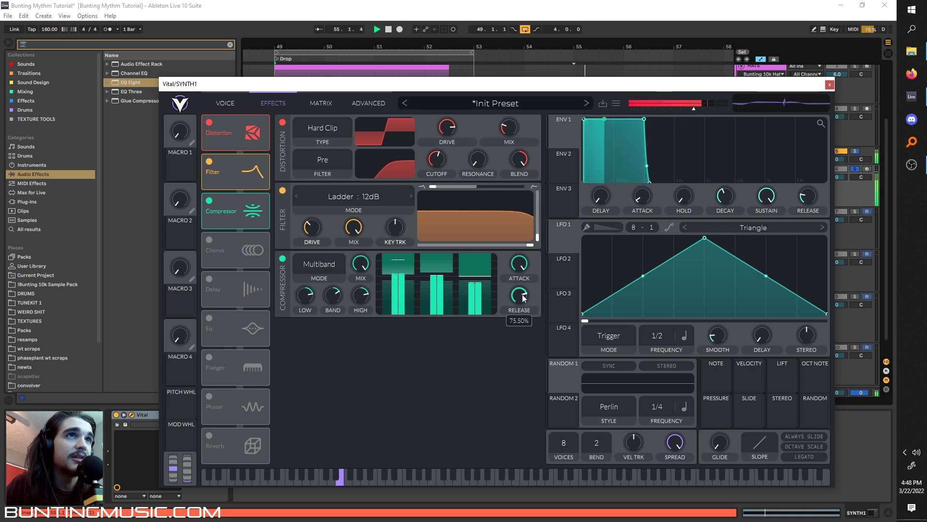
{"action": "scroll", "coordinate": [521, 298], "scroll_direction": "down", "scroll_amount": 2}
{"action": "key", "text": "space"}
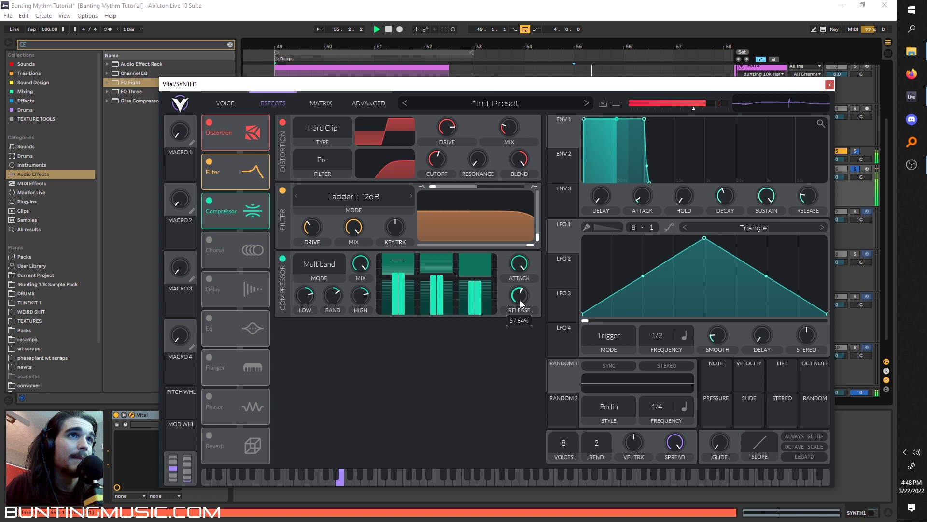
{"action": "key", "text": "space"}
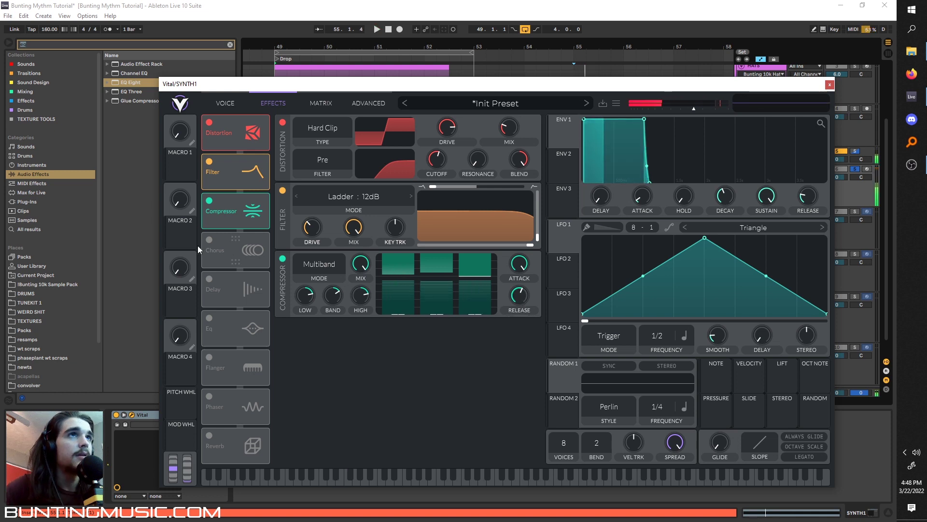
Try a Chorus effect after the compressor with its mix lowered to 8.5%.
{"action": "left_click", "coordinate": [209, 240]}
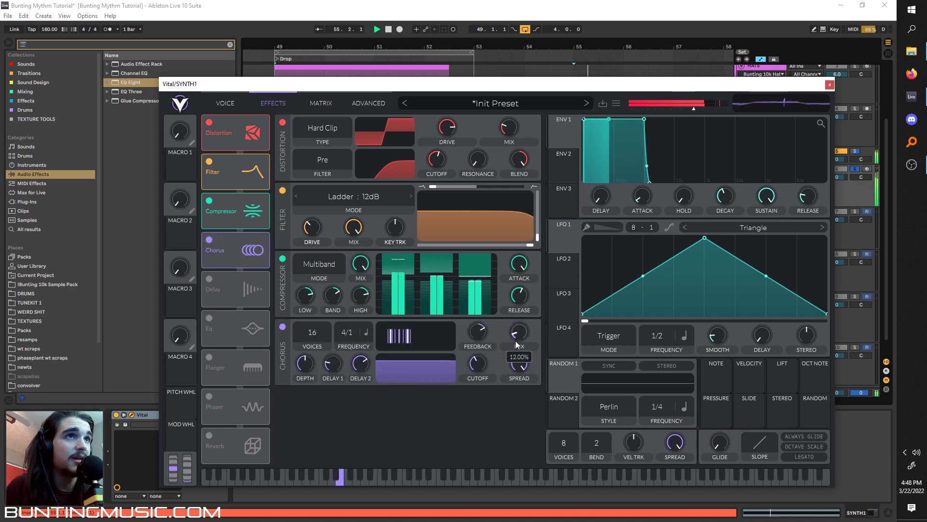
{"action": "scroll", "coordinate": [518, 335], "scroll_direction": "down", "scroll_amount": 3}
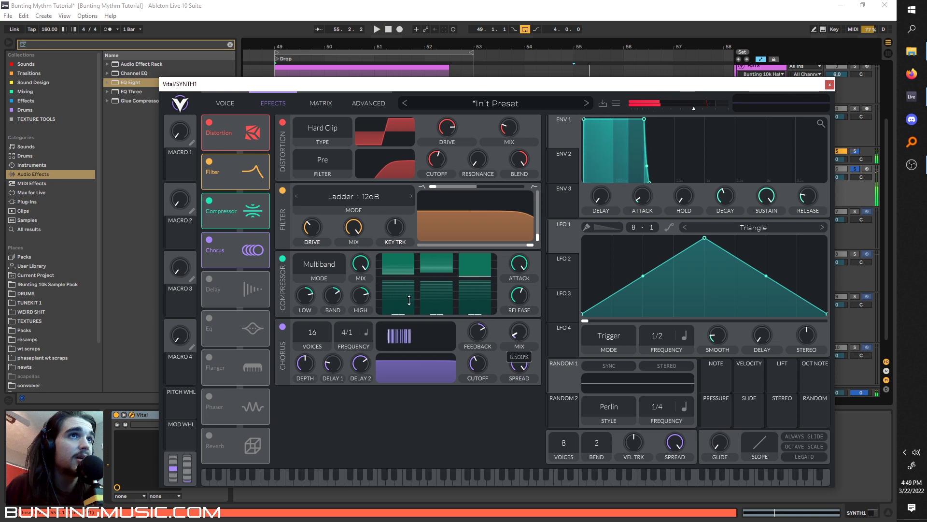
{"action": "left_click", "coordinate": [210, 240]}
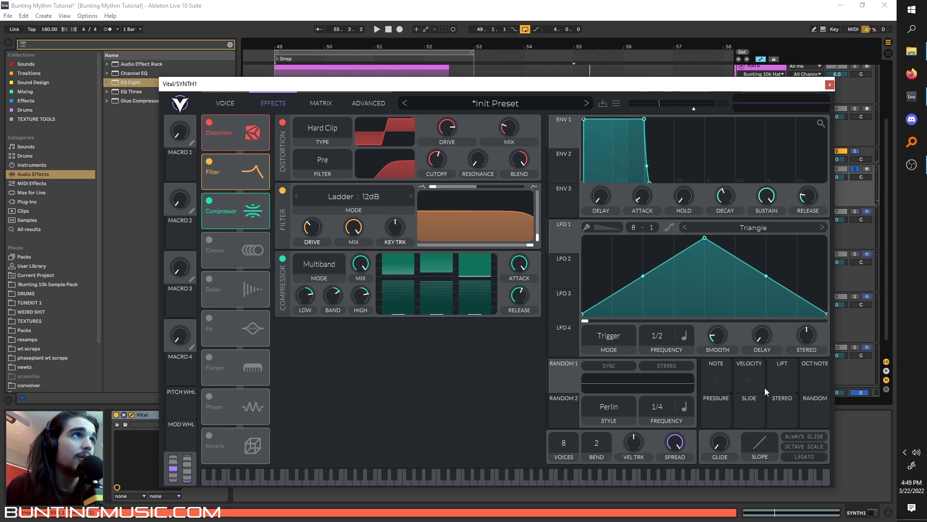
Assign the Stereo modulation source to the Distortion effect's drive and audition the sound.
{"action": "left_click_drag", "start_coordinate": [784, 420], "coordinate": [497, 238]}
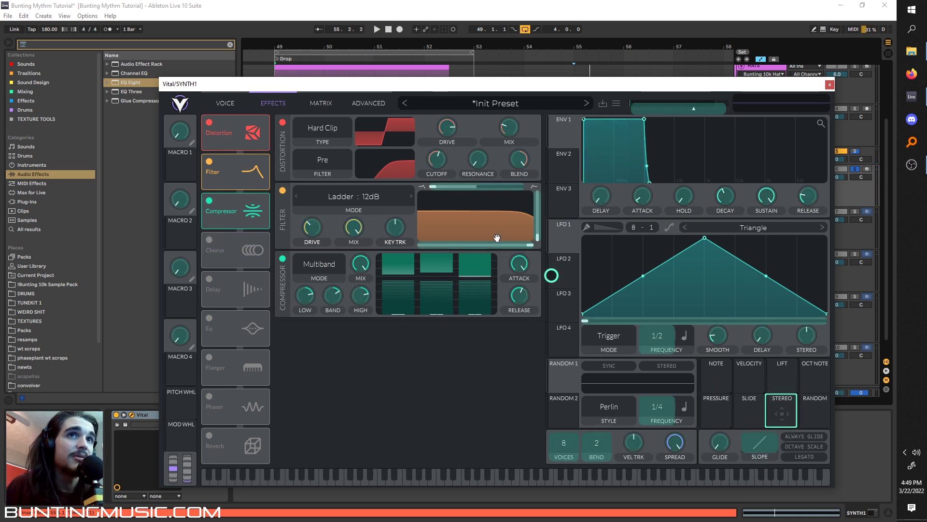
{"action": "left_click_drag", "start_coordinate": [449, 130], "coordinate": [448, 155]}
{"action": "key", "text": "space"}
{"action": "key", "text": "space"}
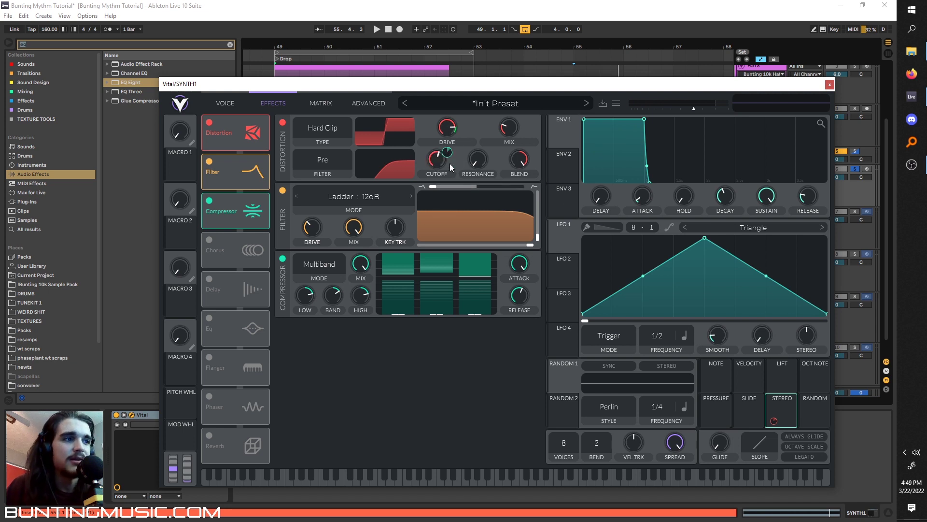
Adjust the Stereo modulation amount on the distortion drive to about 5.2 and compare the sound with Distortion bypassed and enabled.
{"action": "key", "text": "space"}
{"action": "key", "text": "space"}
{"action": "key", "text": "space"}
{"action": "left_click_drag", "start_coordinate": [451, 127], "coordinate": [448, 159]}
{"action": "key", "text": "space"}
{"action": "key", "text": "space"}
{"action": "key", "text": "space"}
{"action": "key", "text": "space"}
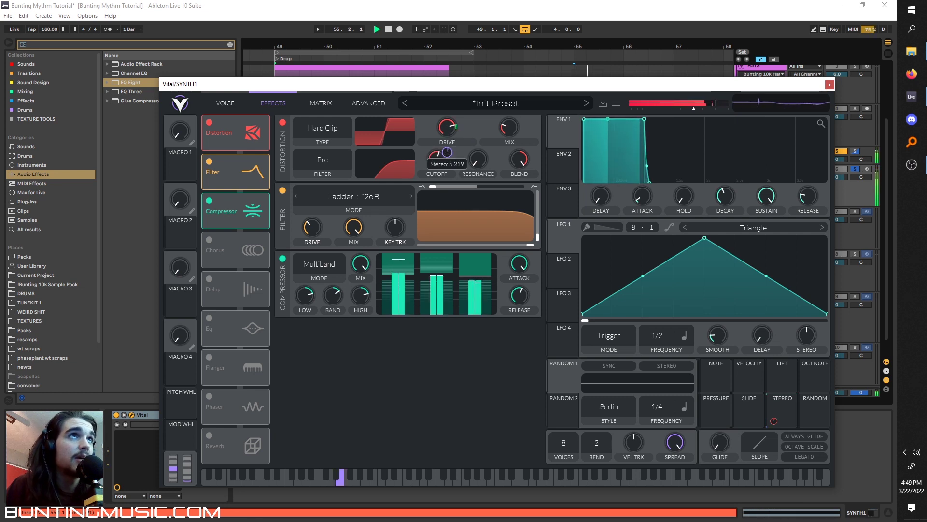
{"action": "left_click", "coordinate": [213, 122]}
{"action": "left_click", "coordinate": [213, 123]}
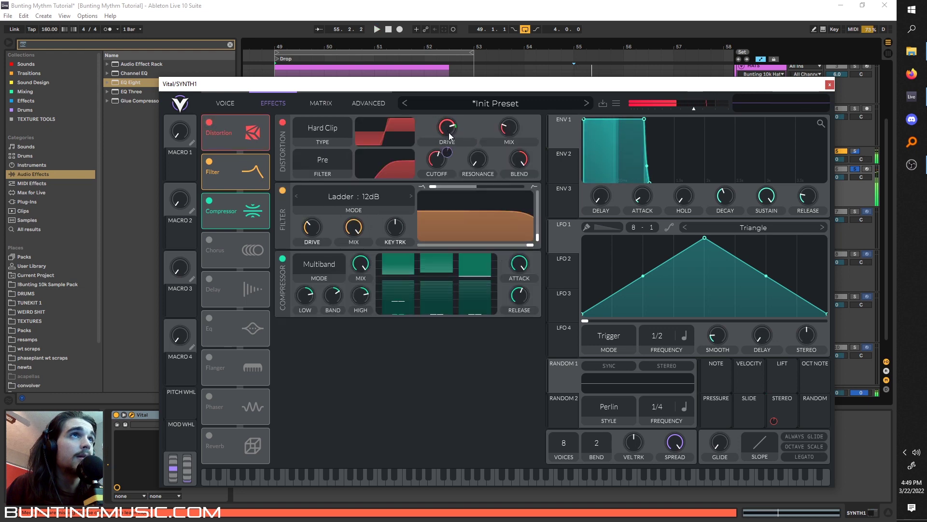
{"action": "key", "text": "space"}
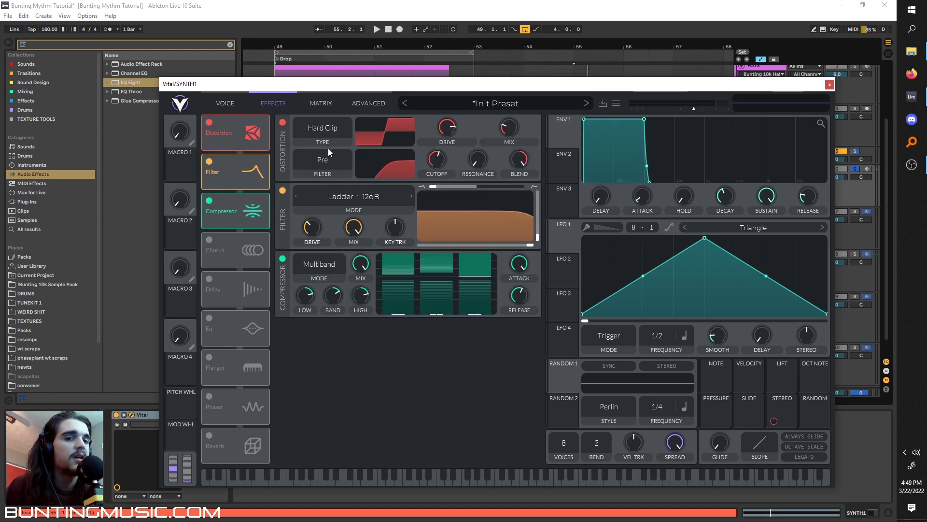
Try the Smear spectral morph on oscillator 3 and set the morph type back to None.
{"action": "left_click", "coordinate": [240, 99]}
{"action": "key", "text": "space"}
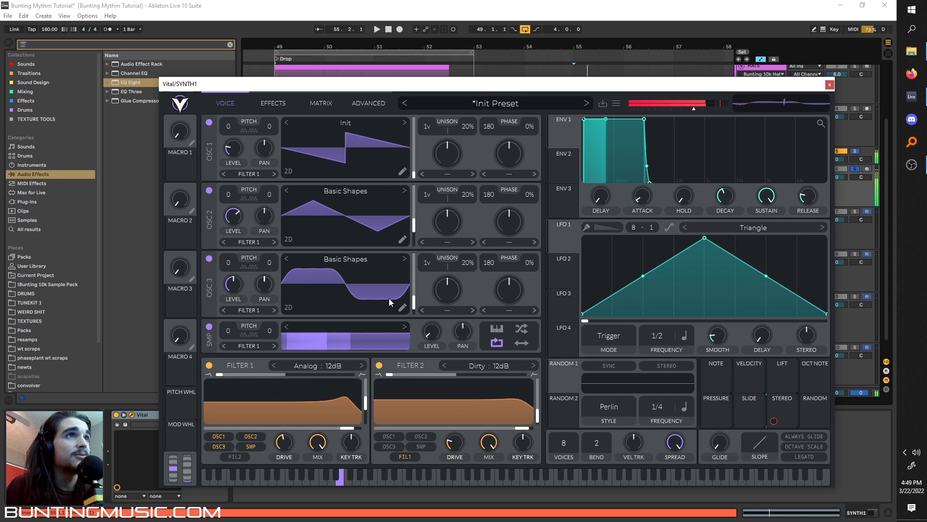
{"action": "mouse_move", "coordinate": [413, 292]}
{"action": "left_mouse_down"}
{"action": "mouse_move", "coordinate": [411, 276]}
{"action": "mouse_move", "coordinate": [413, 291]}
{"action": "mouse_move", "coordinate": [447, 312]}
{"action": "mouse_move", "coordinate": [449, 280]}
{"action": "mouse_move", "coordinate": [441, 298]}
{"action": "left_mouse_up"}
{"action": "left_click", "coordinate": [447, 309]}
{"action": "left_click", "coordinate": [445, 389]}
{"action": "left_click", "coordinate": [443, 310]}
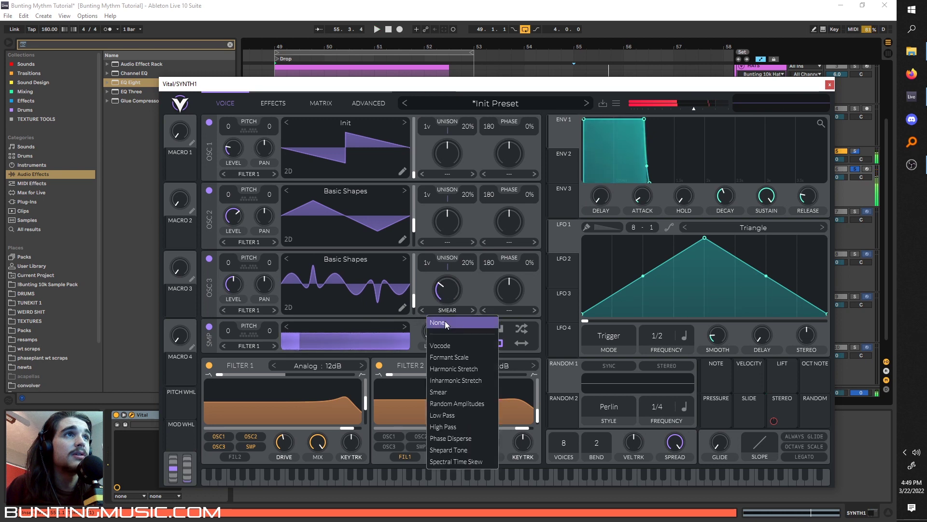
{"action": "left_click", "coordinate": [443, 323]}
{"action": "right_click", "coordinate": [443, 296]}
{"action": "left_click", "coordinate": [449, 302]}
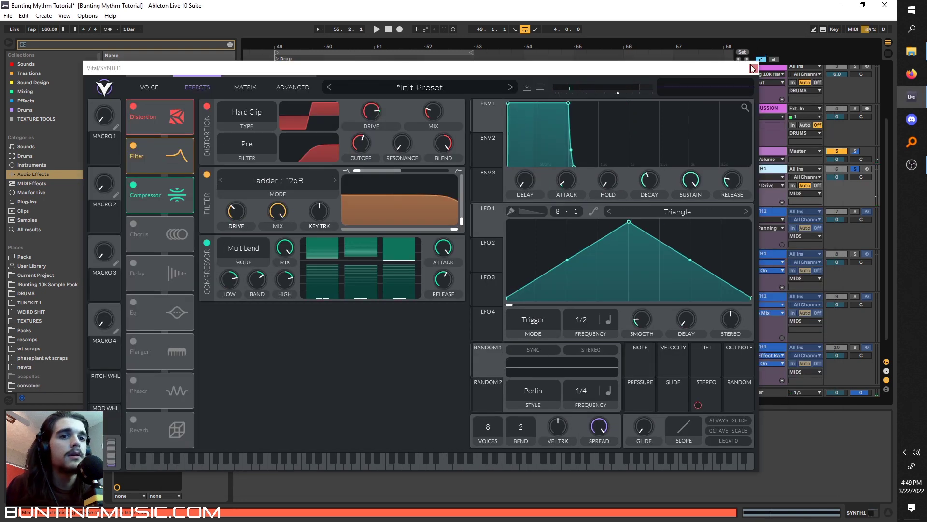
Close the synth window and add an Overdrive effect after Vital on the selected SYNTH1 track.
{"action": "left_click", "coordinate": [753, 69]}
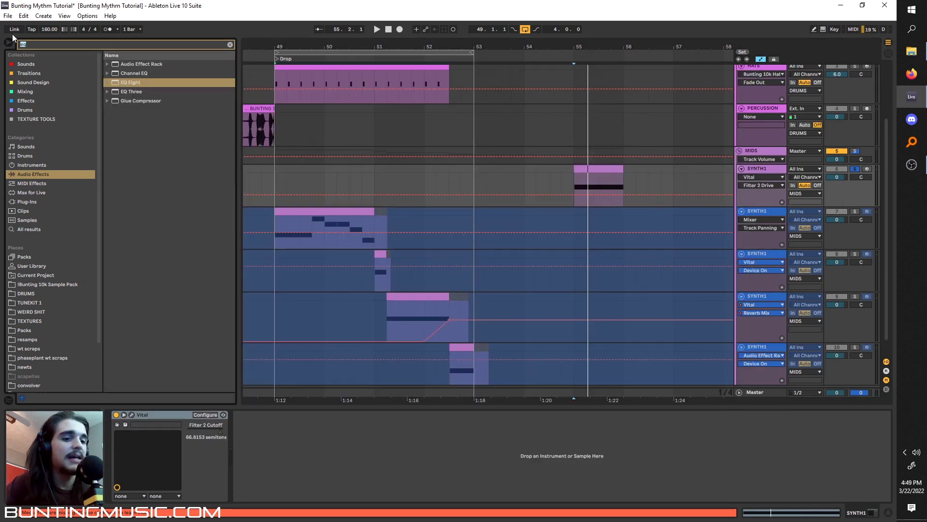
{"action": "type", "text": "over"}
{"action": "left_click_drag", "start_coordinate": [132, 73], "coordinate": [571, 181]}
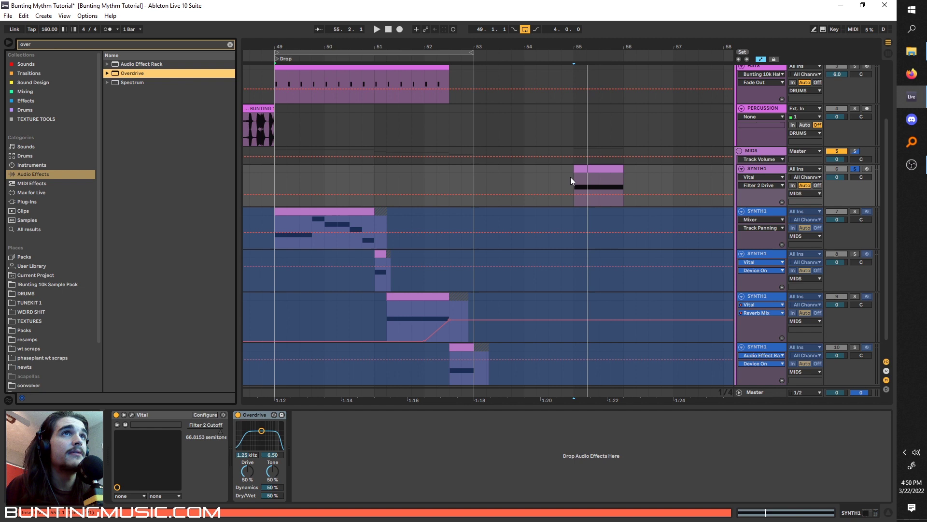
Set the Overdrive to 4.10 kHz with bandwidth 3.51, 50% drive, 100% dynamics and 9% dry/wet.
{"action": "key", "text": "space"}
{"action": "left_click_drag", "start_coordinate": [261, 430], "coordinate": [269, 439]}
{"action": "left_click_drag", "start_coordinate": [264, 496], "coordinate": [265, 516]}
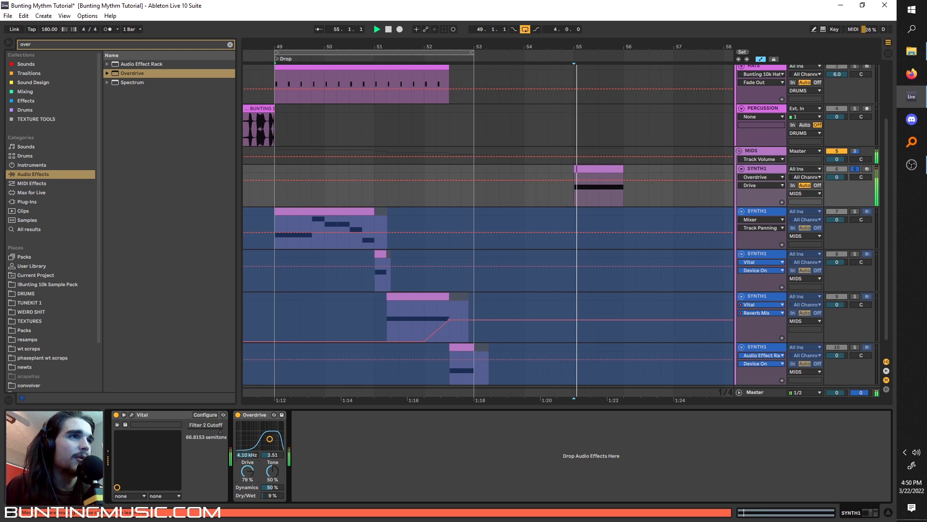
{"action": "left_click", "coordinate": [249, 472]}
{"action": "key", "text": "space"}
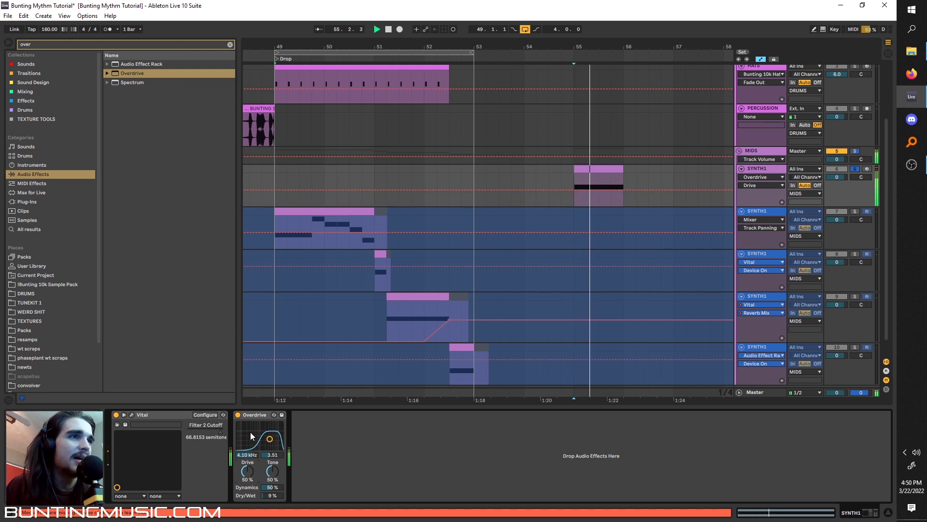
{"action": "key", "text": "space"}
{"action": "left_click_drag", "start_coordinate": [268, 487], "coordinate": [268, 458]}
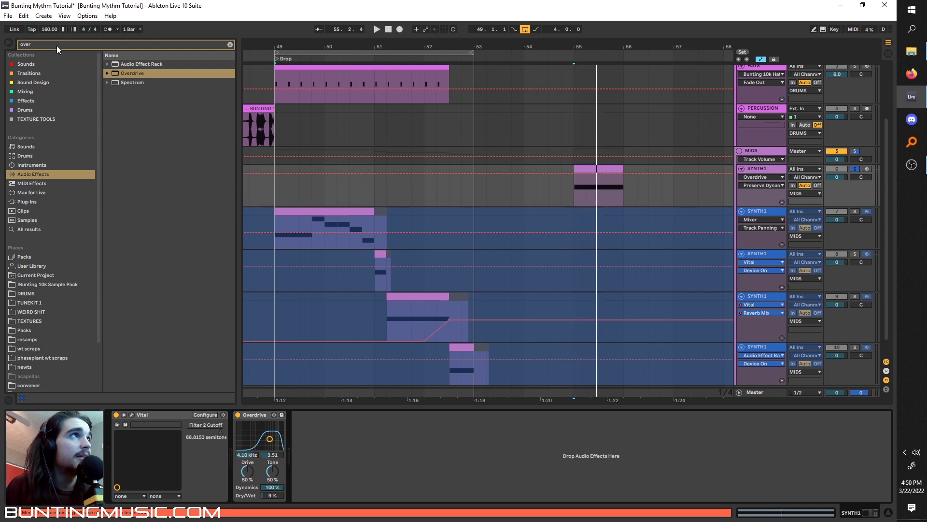
Add a Saturator after the Overdrive and set its drive to 4 dB and its base to 4.
{"action": "key", "text": "ctrl+f"}
{"action": "type", "text": "sat"}
{"action": "left_click_drag", "start_coordinate": [121, 73], "coordinate": [307, 467]}
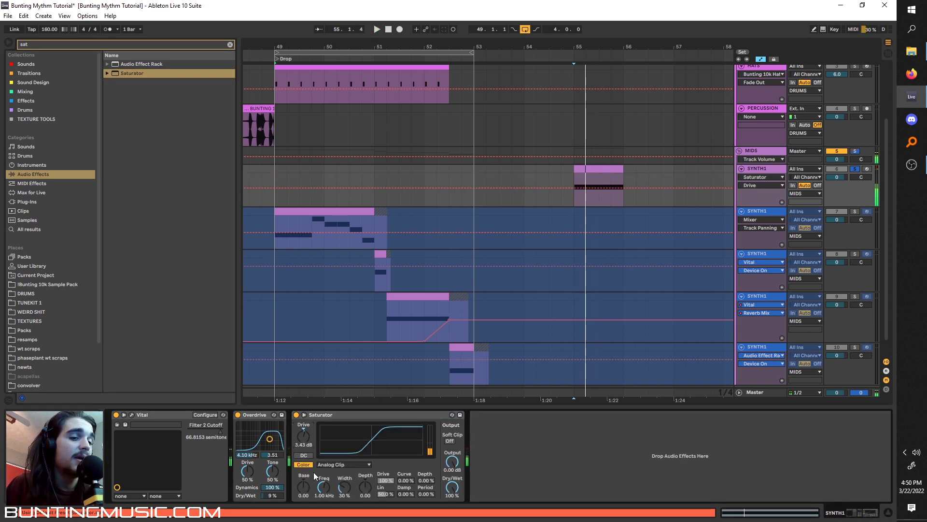
{"action": "left_click_drag", "start_coordinate": [303, 434], "coordinate": [304, 434]}
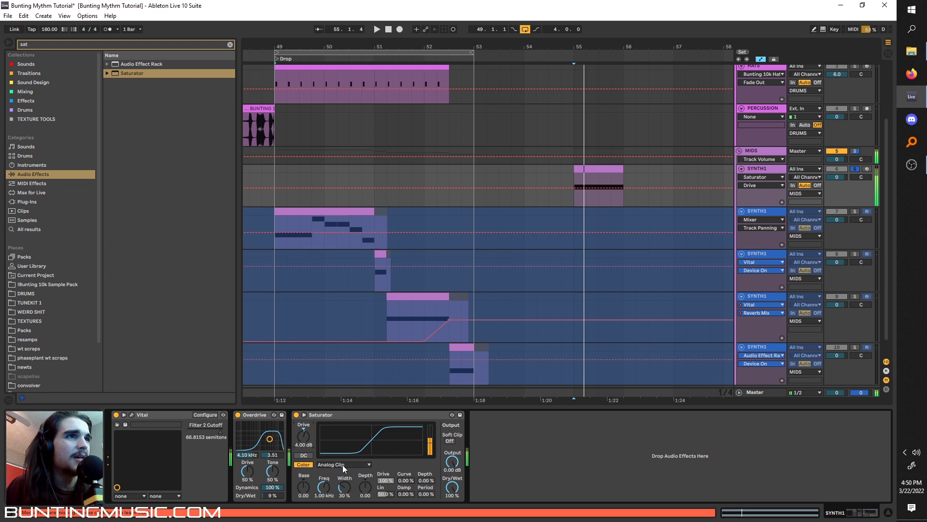
{"action": "mouse_move", "coordinate": [308, 488]}
{"action": "left_mouse_down"}
{"action": "mouse_move", "coordinate": [307, 476]}
{"action": "mouse_move", "coordinate": [305, 500]}
{"action": "left_mouse_up"}
{"action": "key", "text": "space"}
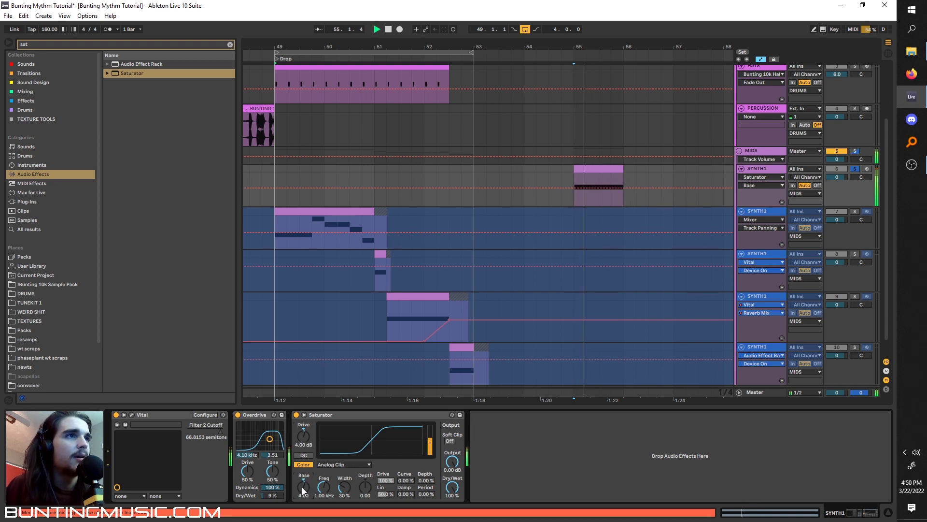
{"action": "key", "text": "space"}
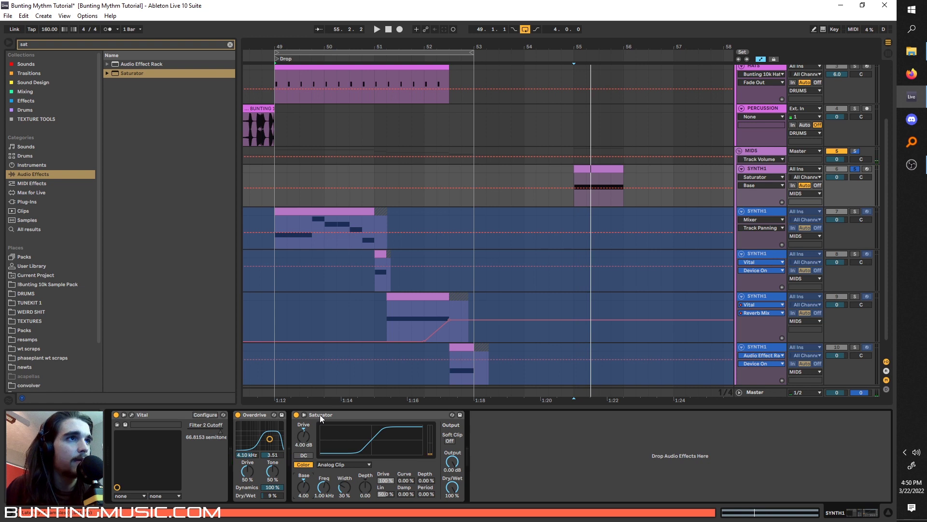
Add a second Saturator after the first, group it into an Audio Effect Rack and duplicate the rack's chain.
{"action": "left_click_drag", "start_coordinate": [109, 75], "coordinate": [501, 425]}
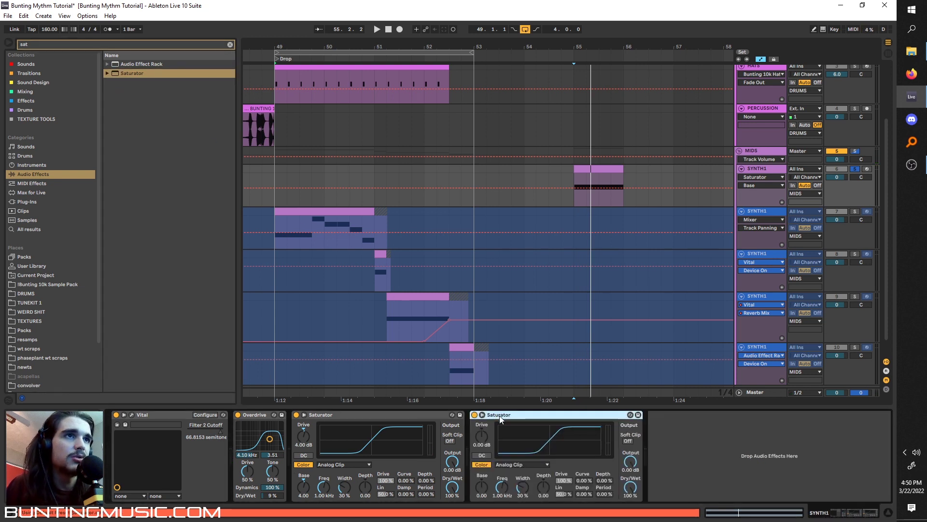
{"action": "key", "text": "ctrl+g"}
{"action": "left_click", "coordinate": [476, 432]}
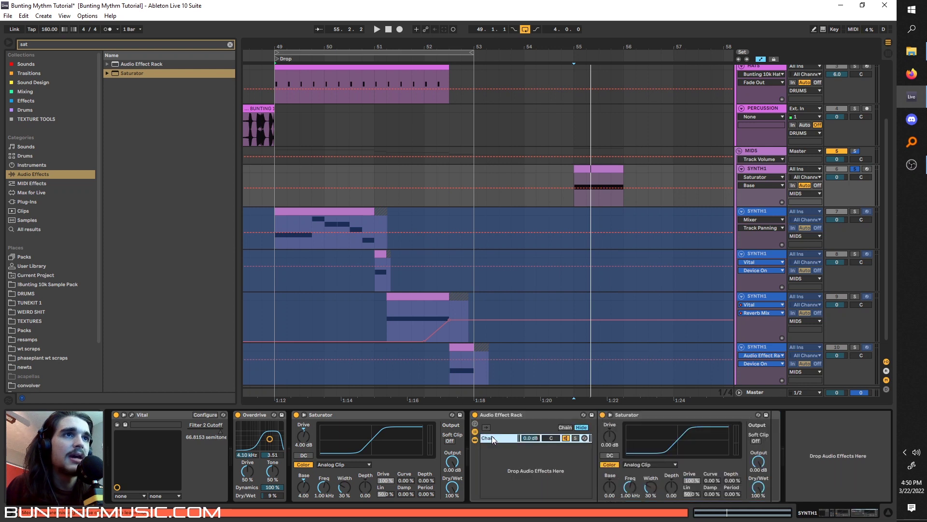
{"action": "key", "text": "ctrl+d"}
Solo the rack's two chains in turn during playback to compare their sound.
{"action": "left_click", "coordinate": [575, 439]}
{"action": "key", "text": "space"}
{"action": "left_click", "coordinate": [575, 448]}
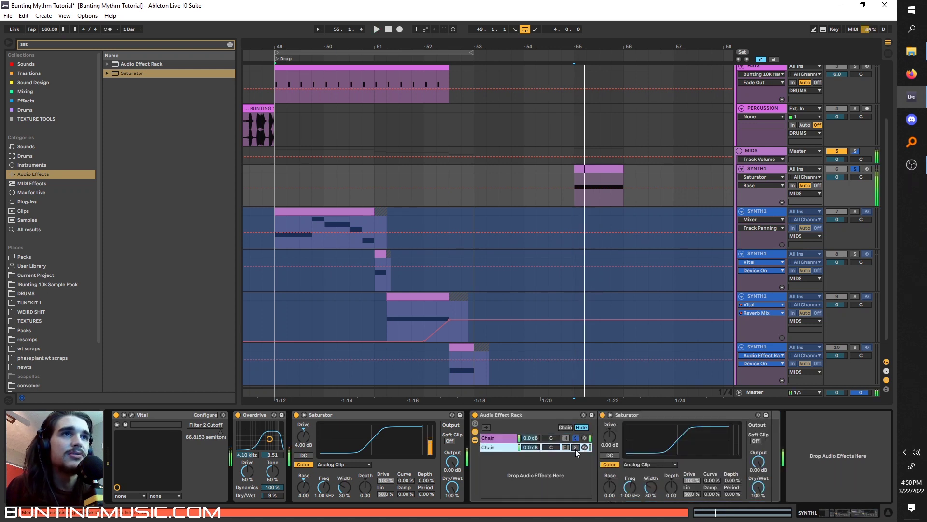
{"action": "key", "text": "space"}
{"action": "key", "text": "space"}
{"action": "key", "text": "space"}
{"action": "key", "text": "Up"}
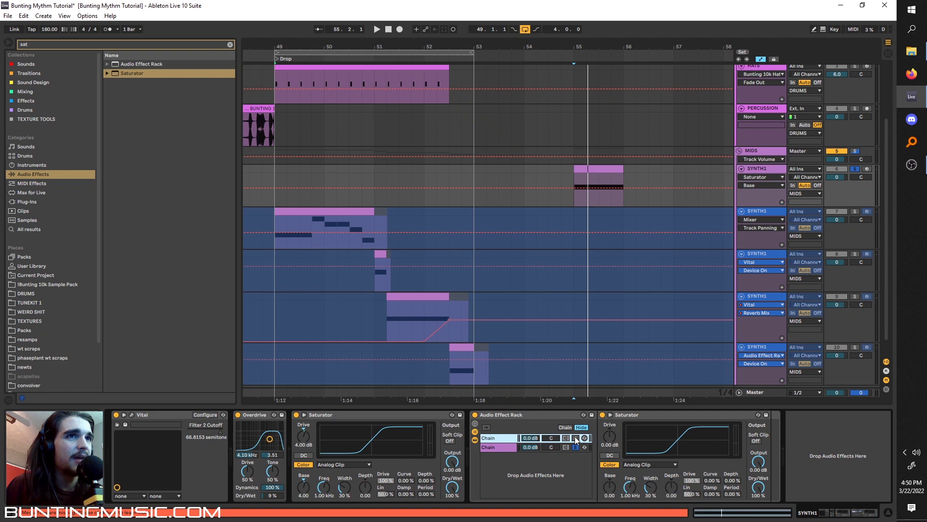
{"action": "left_click", "coordinate": [576, 438]}
{"action": "key", "text": "space"}
{"action": "key", "text": "space"}
Set the drive of the first chain's Saturator to 21.7 dB and keep that chain soloed.
{"action": "left_click_drag", "start_coordinate": [610, 436], "coordinate": [609, 408]}
{"action": "key", "text": "space"}
{"action": "key", "text": "space"}
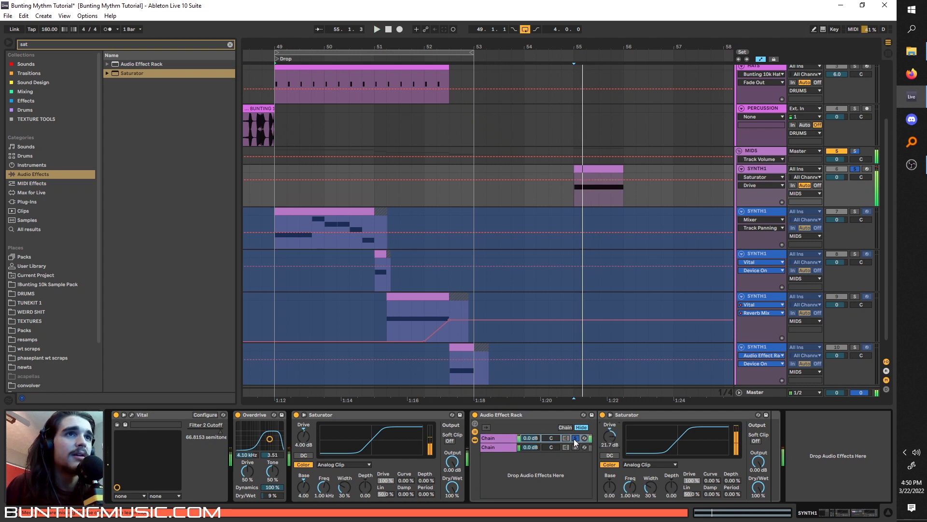
{"action": "left_click", "coordinate": [575, 439]}
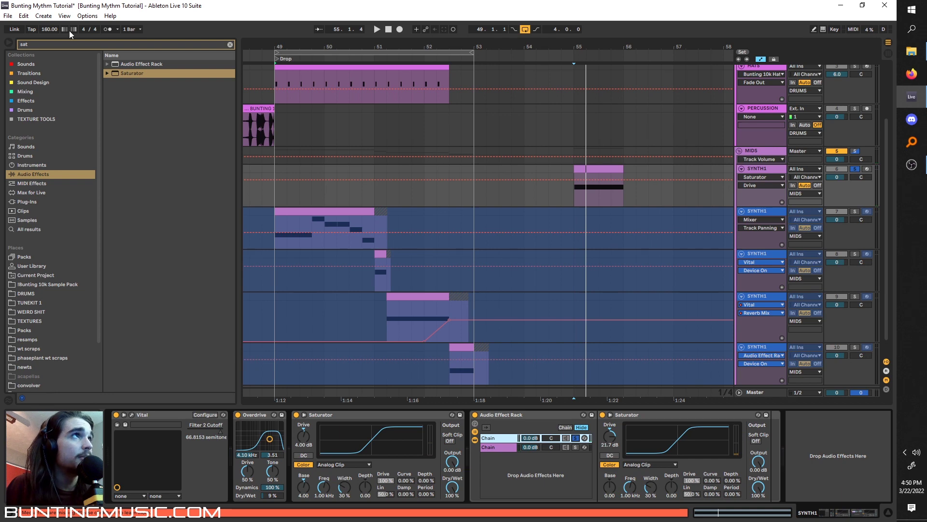
Add an EQ Eight after the first chain's Saturator with a steep low cut at 290 Hz, and set the Saturator's base to -21.1.
{"action": "key", "text": "ctrl+f"}
{"action": "type", "text": "eq"}
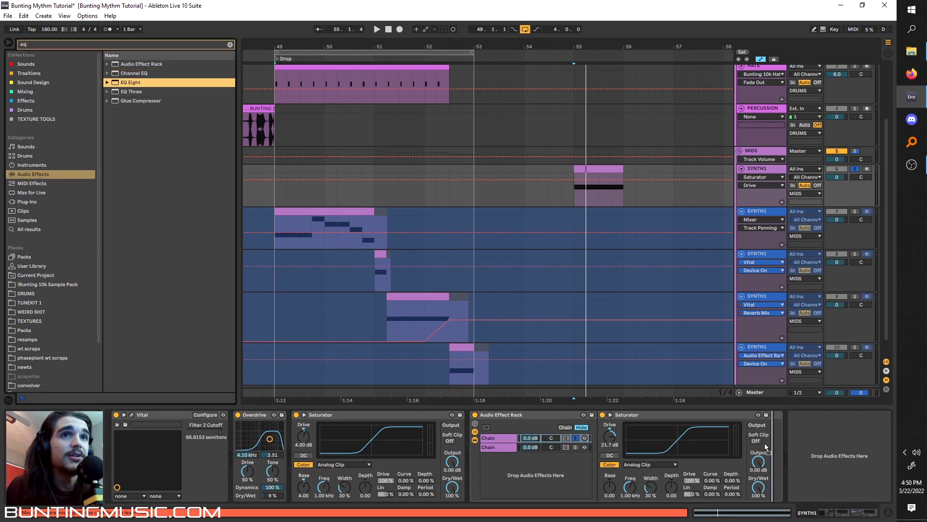
{"action": "key", "text": "Return"}
{"action": "left_click", "coordinate": [651, 490]}
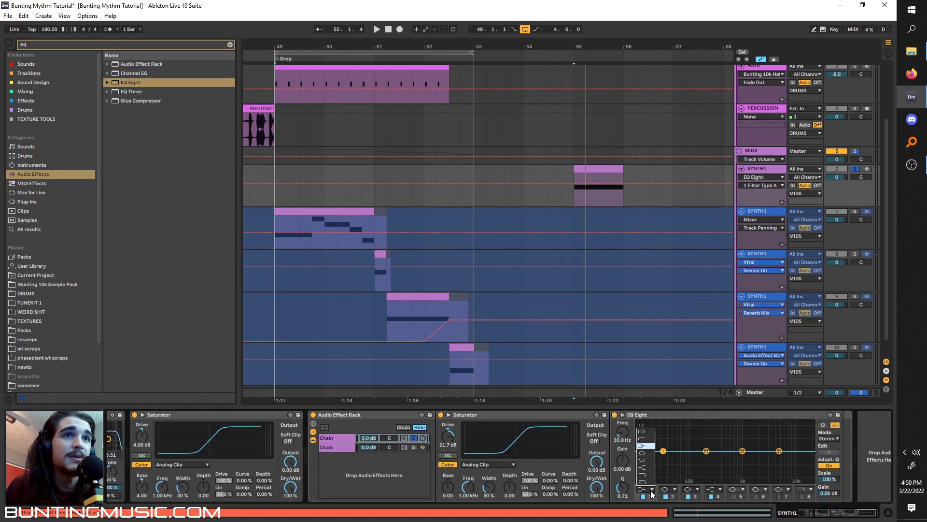
{"action": "left_click", "coordinate": [647, 432]}
{"action": "left_click_drag", "start_coordinate": [626, 436], "coordinate": [627, 423]}
{"action": "key", "text": "space"}
{"action": "left_click_drag", "start_coordinate": [447, 485], "coordinate": [447, 496]}
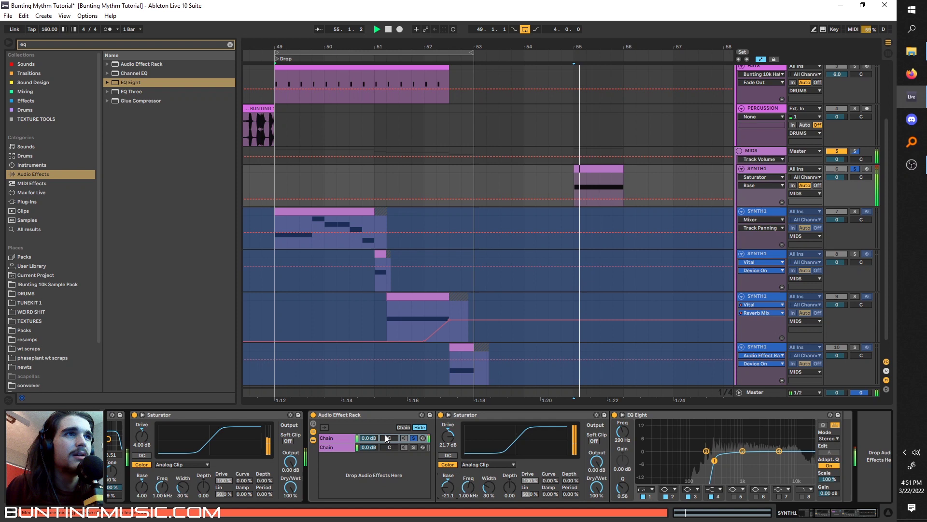
Unsolo the rack's first chain and lower its volume to -20 dB.
{"action": "left_click", "coordinate": [414, 438]}
{"action": "key", "text": "space"}
{"action": "left_click_drag", "start_coordinate": [369, 438], "coordinate": [368, 459]}
{"action": "key", "text": "space"}
{"action": "key", "text": "space"}
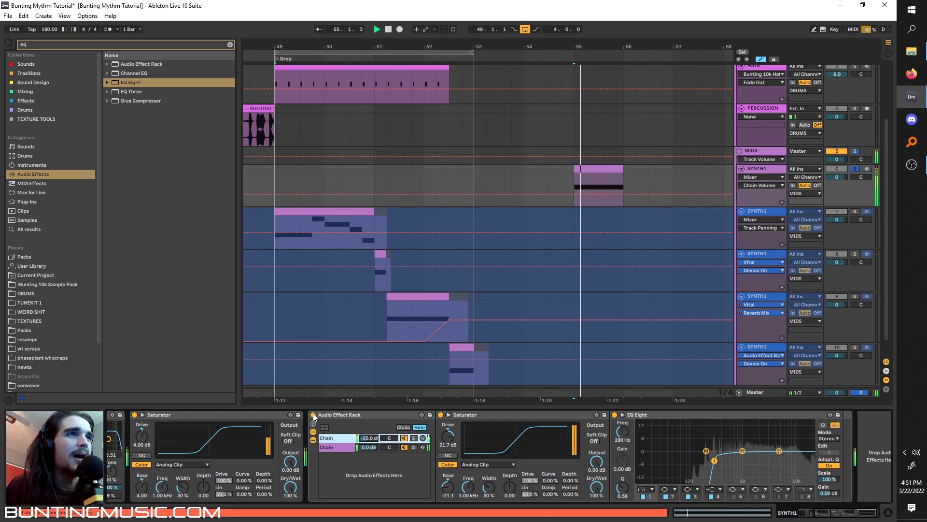
Lower the first chain's volume to -23 dB and compare the sound with the rack and that chain switched off and on.
{"action": "left_click", "coordinate": [313, 415]}
{"action": "left_click", "coordinate": [313, 415]}
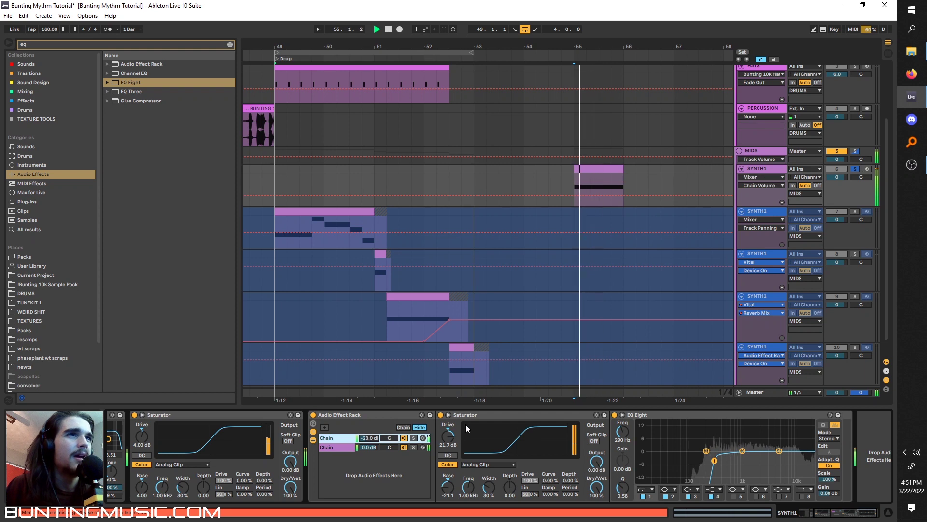
{"action": "left_click", "coordinate": [404, 437]}
{"action": "key", "text": "space"}
{"action": "left_click", "coordinate": [404, 438]}
{"action": "key", "text": "space"}
{"action": "key", "text": "space"}
Set the first chain's Saturator drive to 16 dB and readjust the chain's volume to -23 dB.
{"action": "left_click", "coordinate": [372, 438]}
{"action": "key", "text": "space"}
{"action": "key", "text": "space"}
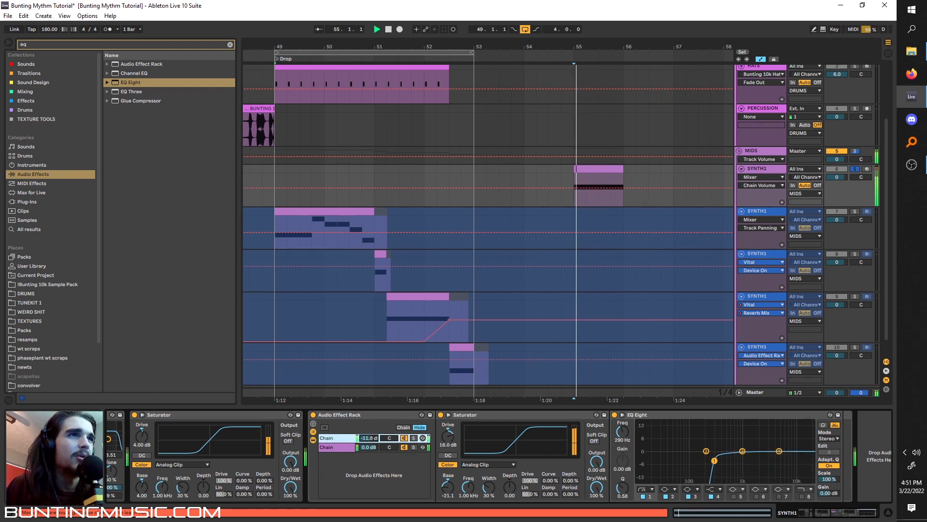
{"action": "key", "text": "space"}
{"action": "key", "text": "space"}
{"action": "key", "text": "space"}
Compare the sound with the Audio Effect Rack bypassed and enabled.
{"action": "left_click", "coordinate": [315, 416]}
{"action": "key", "text": "space"}
{"action": "key", "text": "space"}
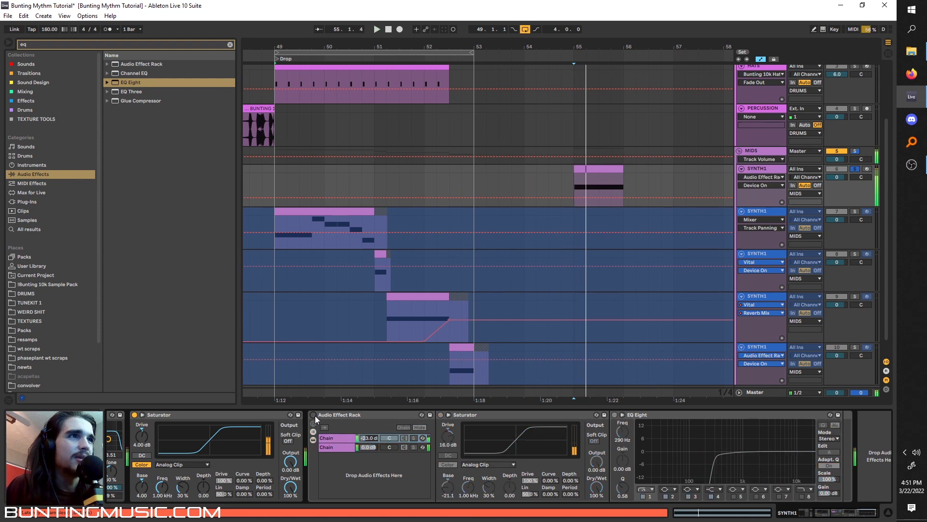
{"action": "left_click", "coordinate": [314, 415]}
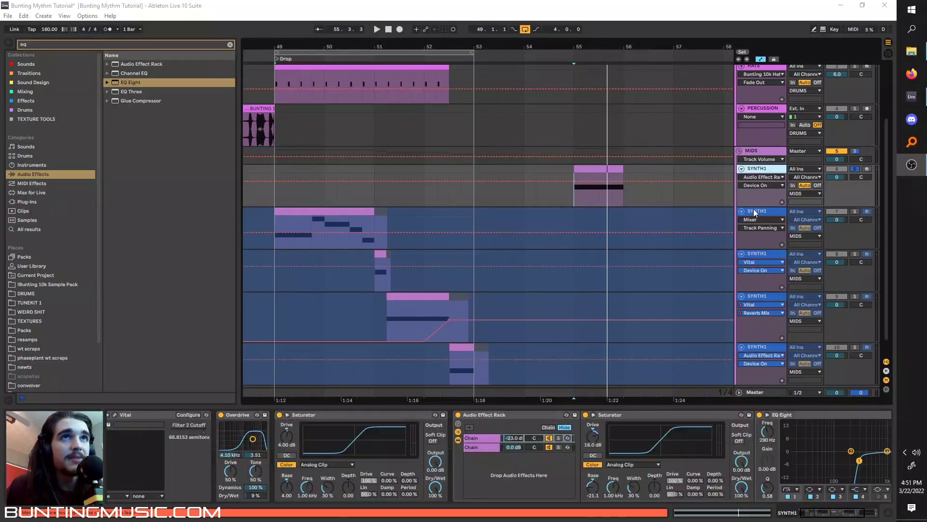
Unfreeze and solo the second SYNTH1 track, and play its melody clip starting at bar 49.
{"action": "right_click", "coordinate": [756, 213]}
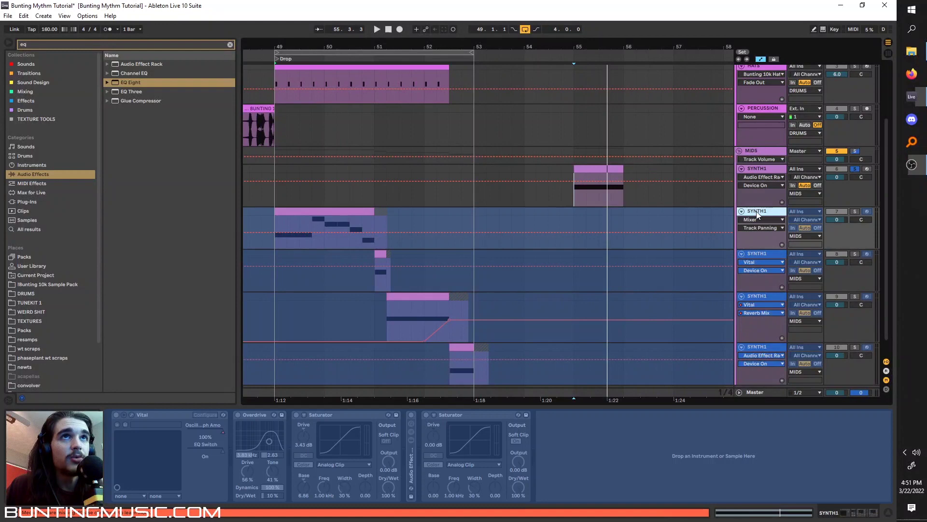
{"action": "left_click", "coordinate": [777, 270]}
{"action": "key", "text": "s"}
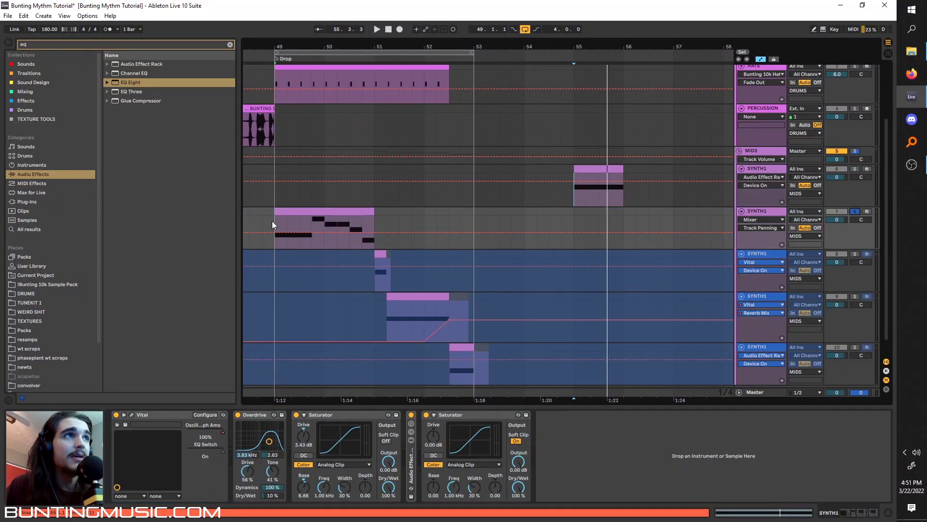
{"action": "left_click", "coordinate": [273, 221]}
{"action": "key", "text": "space"}
{"action": "left_click", "coordinate": [370, 220]}
{"action": "key", "text": "space"}
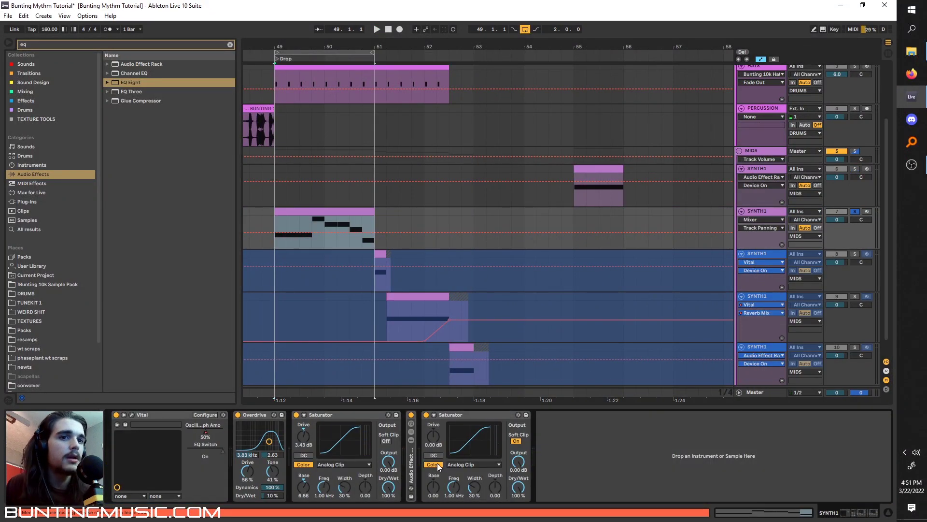
Inspect the chains in this track's Audio Effect Rack and open its Vital synth window.
{"action": "double_click", "coordinate": [412, 457]}
{"action": "left_click", "coordinate": [431, 441]}
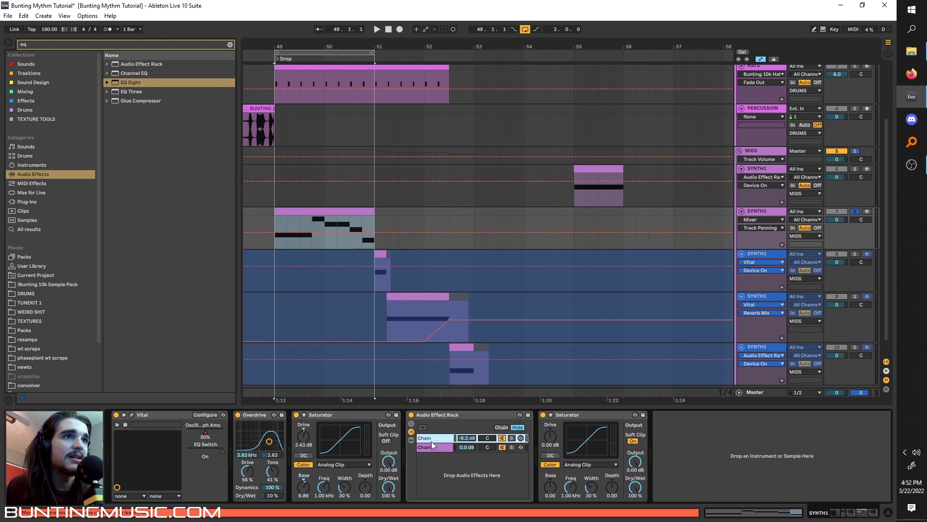
{"action": "left_click", "coordinate": [131, 415]}
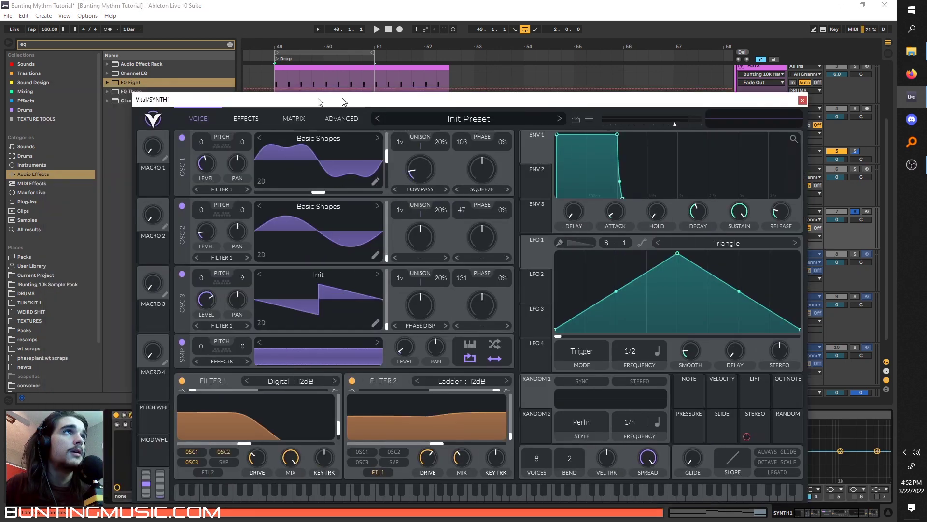
{"action": "left_click_drag", "start_coordinate": [319, 102], "coordinate": [495, 105]}
Play the clip and compare the sound with Vital's oscillators 2 and 3 switched off and on.
{"action": "key", "text": "space"}
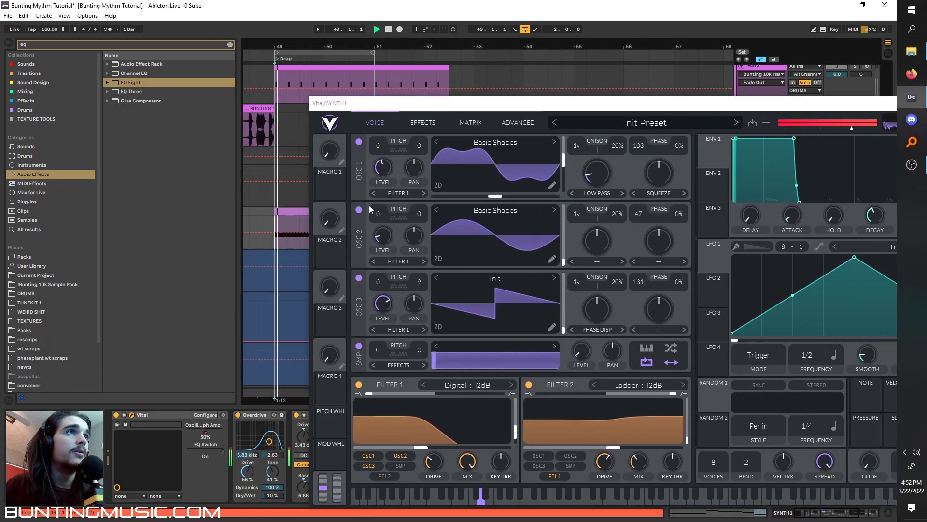
{"action": "left_click", "coordinate": [359, 210]}
{"action": "left_click", "coordinate": [358, 277]}
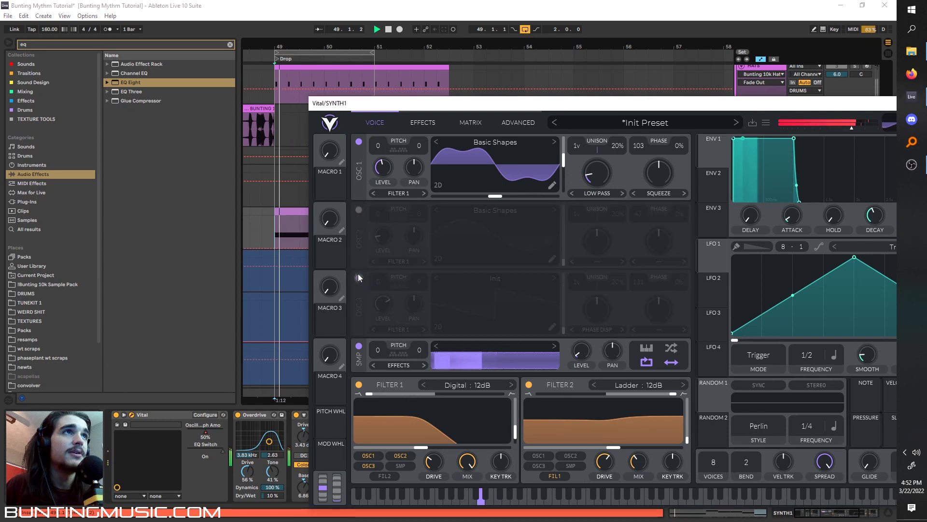
{"action": "left_click", "coordinate": [359, 210]}
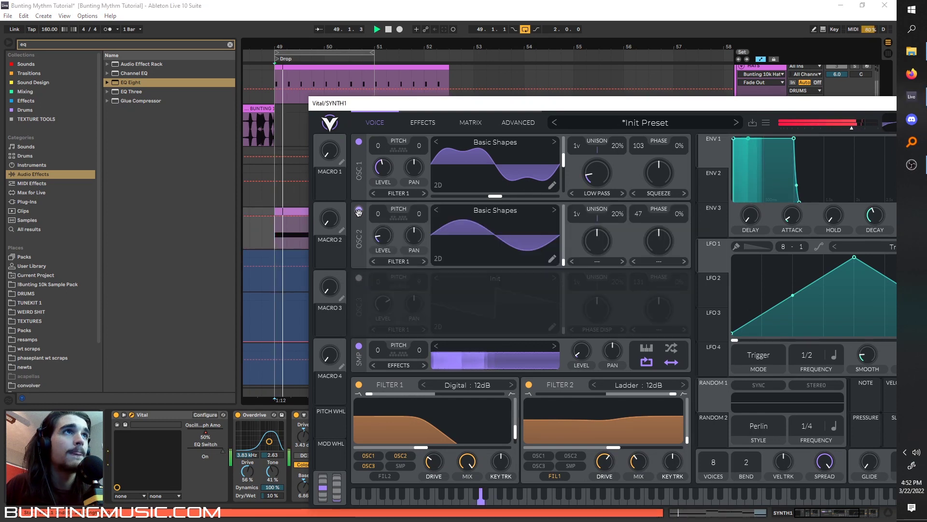
{"action": "left_click", "coordinate": [359, 277]}
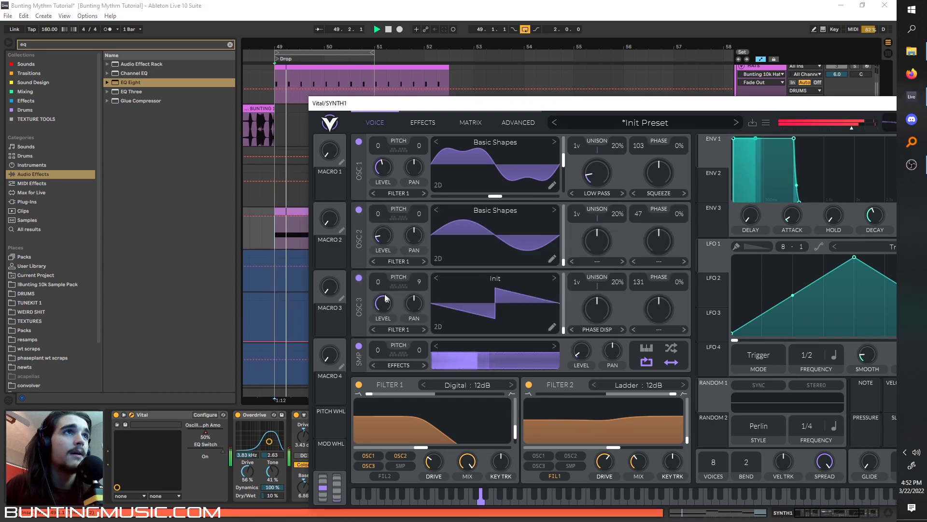
Compare the sound with Filter 1 switched off and on, and try moving its cutoff.
{"action": "left_click", "coordinate": [359, 384]}
{"action": "left_click", "coordinate": [359, 384]}
{"action": "mouse_move", "coordinate": [429, 449]}
{"action": "left_mouse_down"}
{"action": "mouse_move", "coordinate": [478, 446]}
{"action": "mouse_move", "coordinate": [421, 443]}
{"action": "left_mouse_up"}
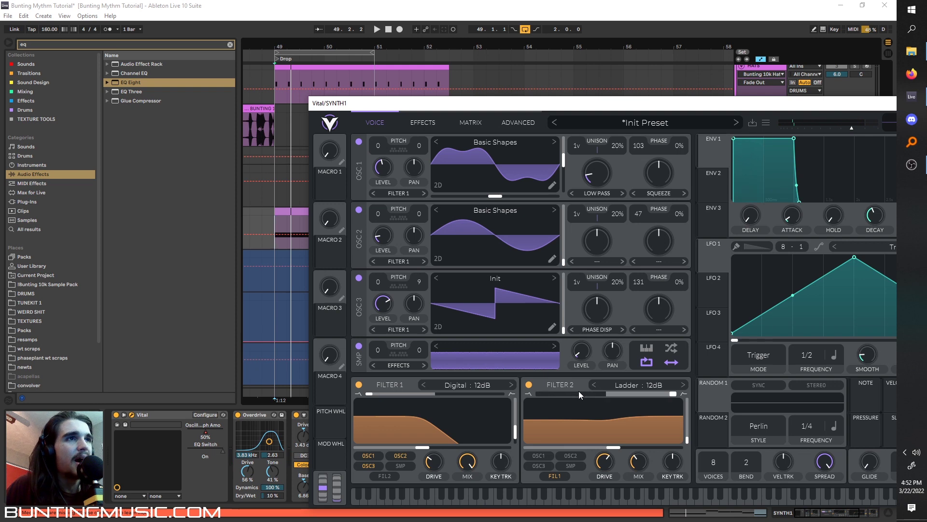
Audition Filter 2 at full mix and bring its mix back to a partial setting.
{"action": "left_click_drag", "start_coordinate": [597, 103], "coordinate": [549, 81]}
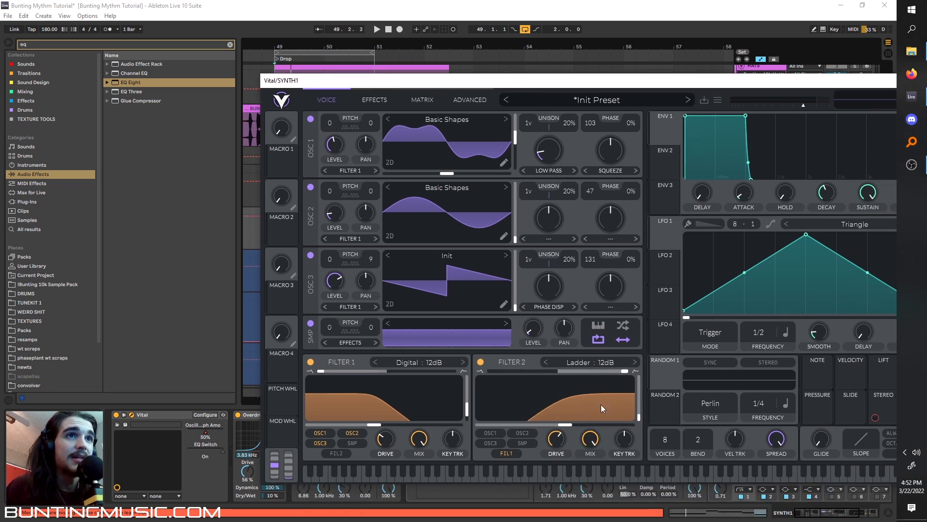
{"action": "key", "text": "space"}
{"action": "left_click_drag", "start_coordinate": [590, 438], "coordinate": [592, 446]}
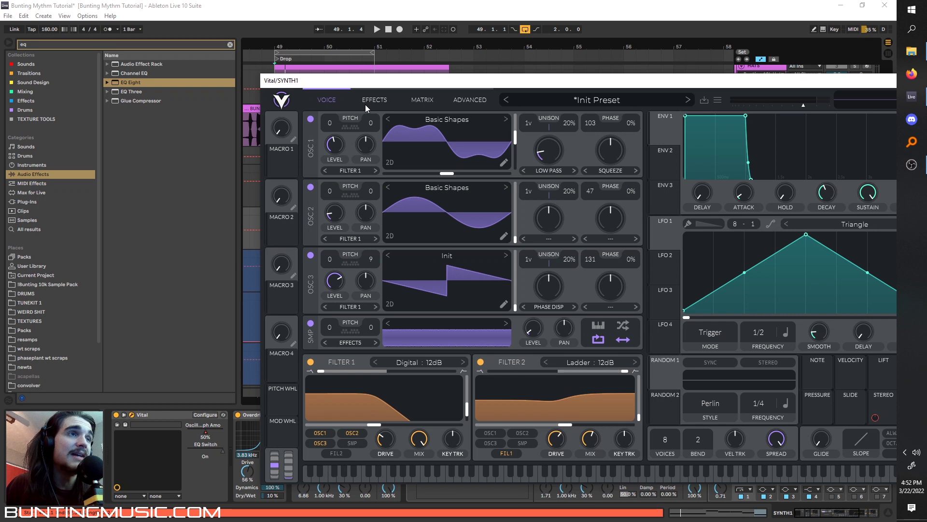
Reset oscillator 3's fine tune to 0 and play the sound.
{"action": "right_click", "coordinate": [367, 257]}
{"action": "left_click", "coordinate": [372, 268]}
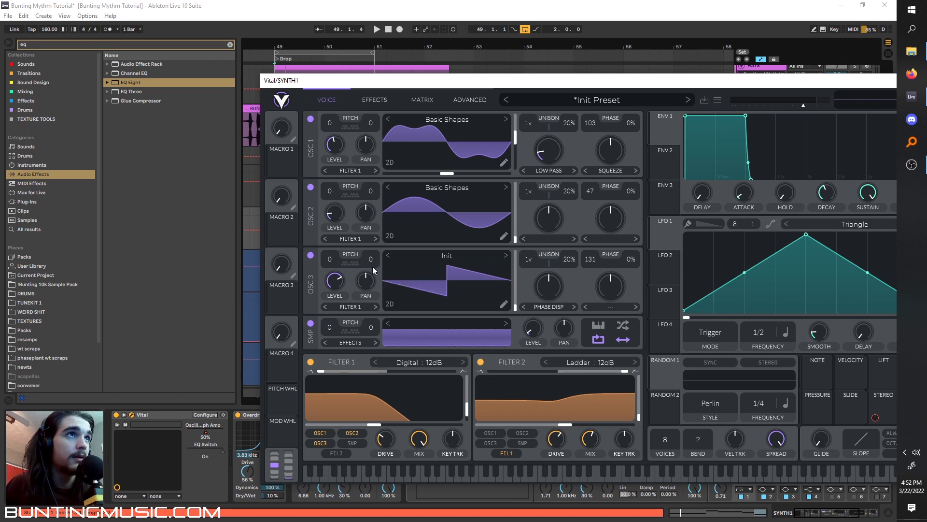
{"action": "key", "text": "space"}
{"action": "key", "text": "space"}
Try raising oscillator 3's fine tune to 99 during playback and reset it to 0.
{"action": "mouse_move", "coordinate": [377, 257]}
{"action": "left_mouse_down"}
{"action": "mouse_move", "coordinate": [380, 236]}
{"action": "mouse_move", "coordinate": [375, 246]}
{"action": "left_mouse_up"}
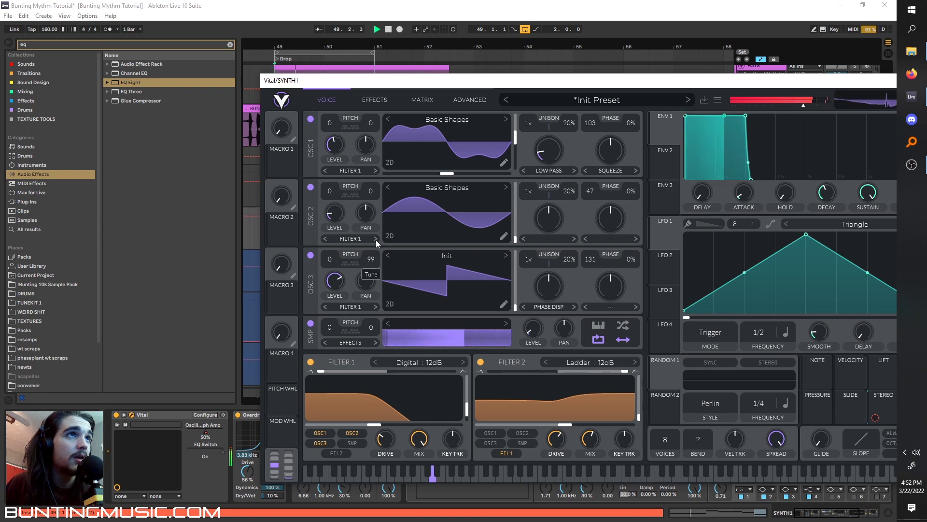
{"action": "right_click", "coordinate": [372, 253]}
{"action": "left_click", "coordinate": [379, 264]}
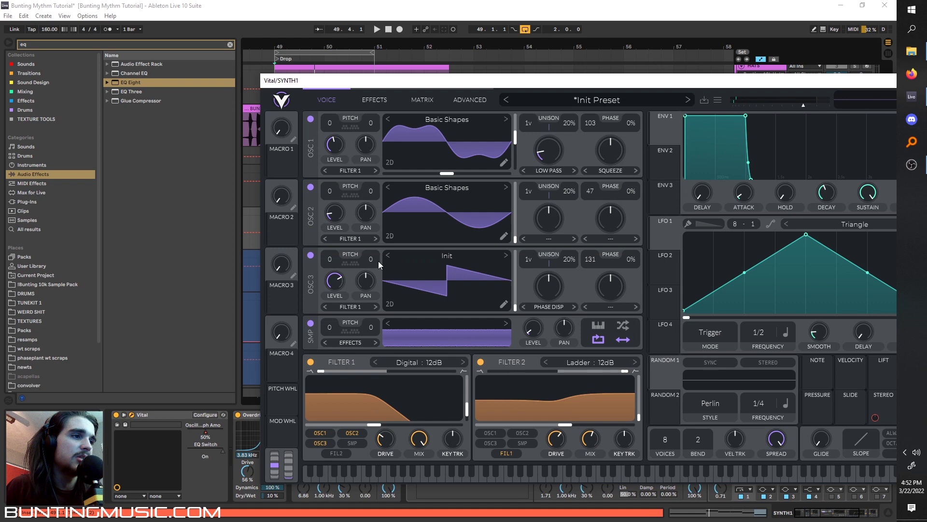
Review Vital's effects and compare the sound with the EQ effect switched off and on.
{"action": "left_click", "coordinate": [374, 100]}
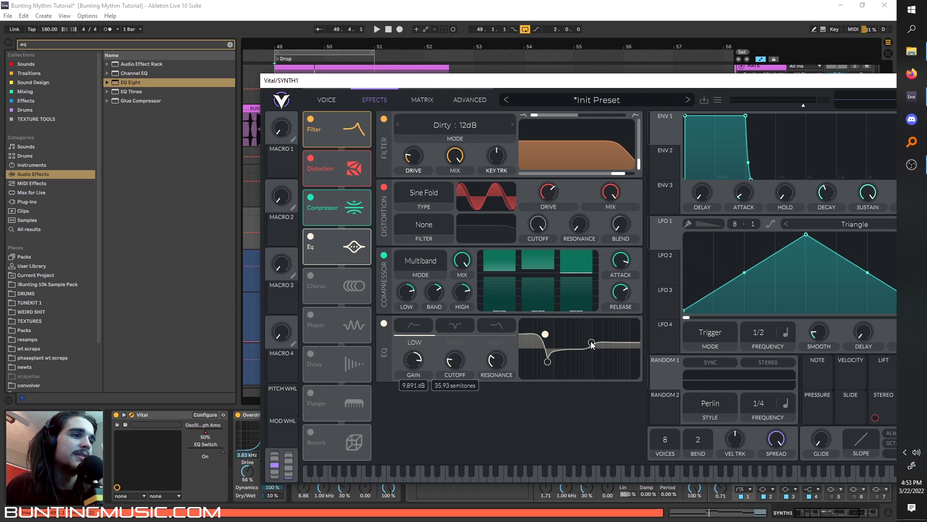
{"action": "key", "text": "space"}
{"action": "left_click", "coordinate": [311, 236]}
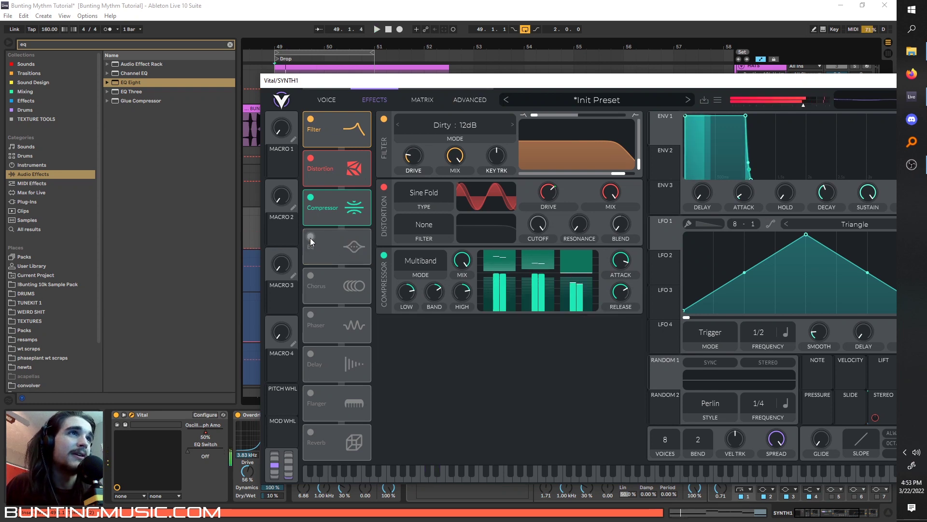
{"action": "key", "text": "space"}
{"action": "left_click", "coordinate": [311, 237]}
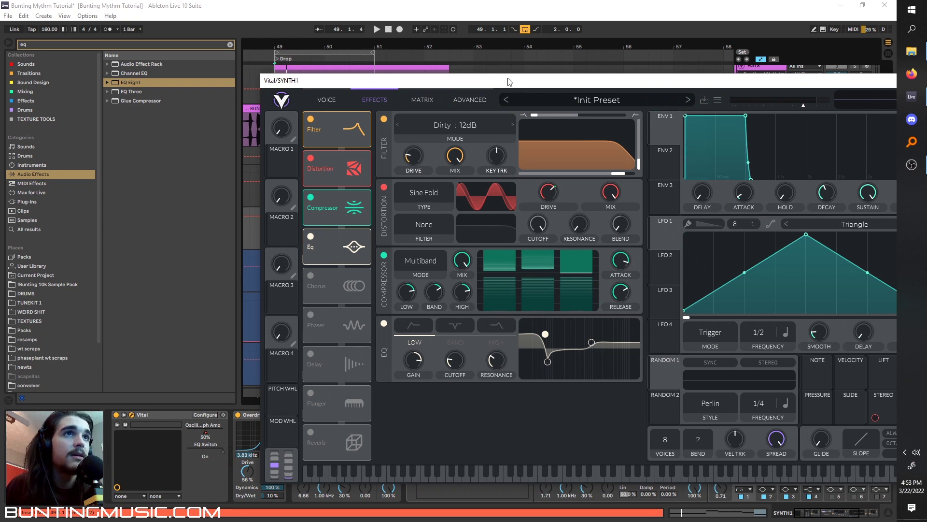
{"action": "left_click_drag", "start_coordinate": [509, 82], "coordinate": [400, 35]}
{"action": "left_click_drag", "start_coordinate": [456, 37], "coordinate": [474, 4]}
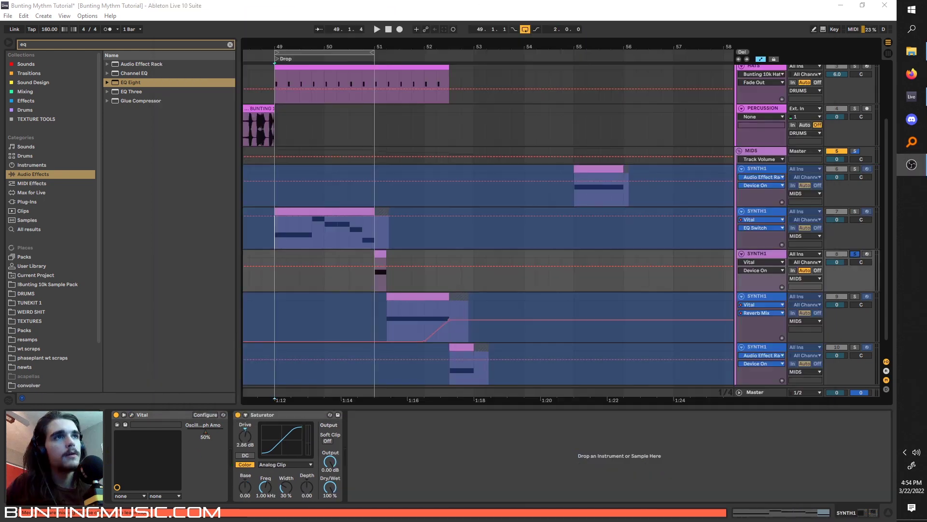
Play the short clip at bar 51 on the third SYNTH1 track and open that track's Vital window.
{"action": "left_click", "coordinate": [375, 285]}
{"action": "key", "text": "space"}
{"action": "left_click", "coordinate": [773, 253]}
{"action": "key", "text": "space"}
{"action": "key", "text": "space"}
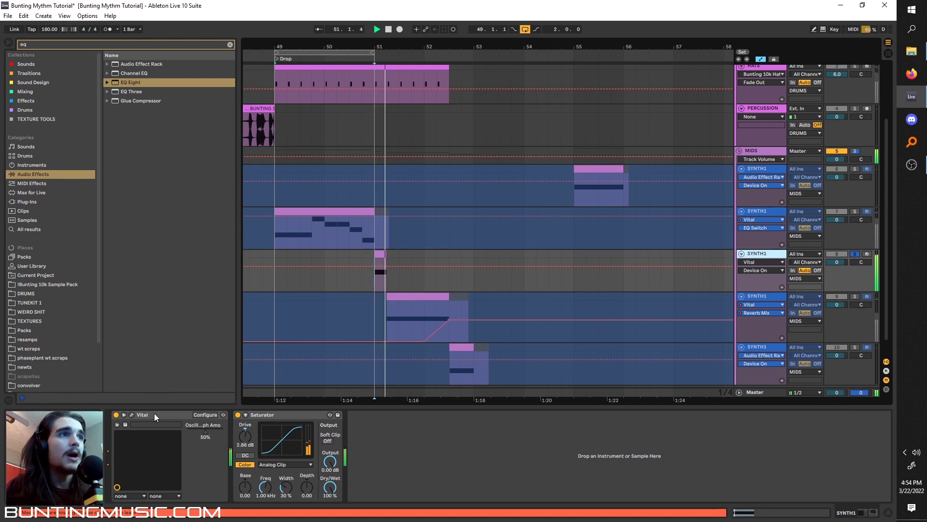
{"action": "key", "text": "space"}
{"action": "left_click", "coordinate": [133, 414]}
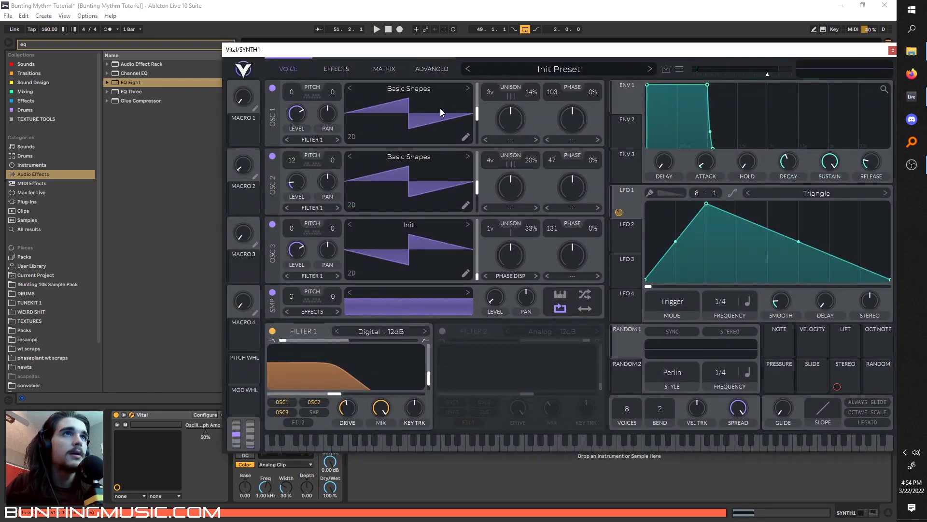
Set the unison voices of oscillators 2 and 1 to 1 and play the sound.
{"action": "left_click_drag", "start_coordinate": [487, 160], "coordinate": [486, 202]}
{"action": "key", "text": "space"}
{"action": "left_click_drag", "start_coordinate": [489, 93], "coordinate": [481, 176]}
{"action": "key", "text": "space"}
{"action": "key", "text": "space"}
{"action": "key", "text": "space"}
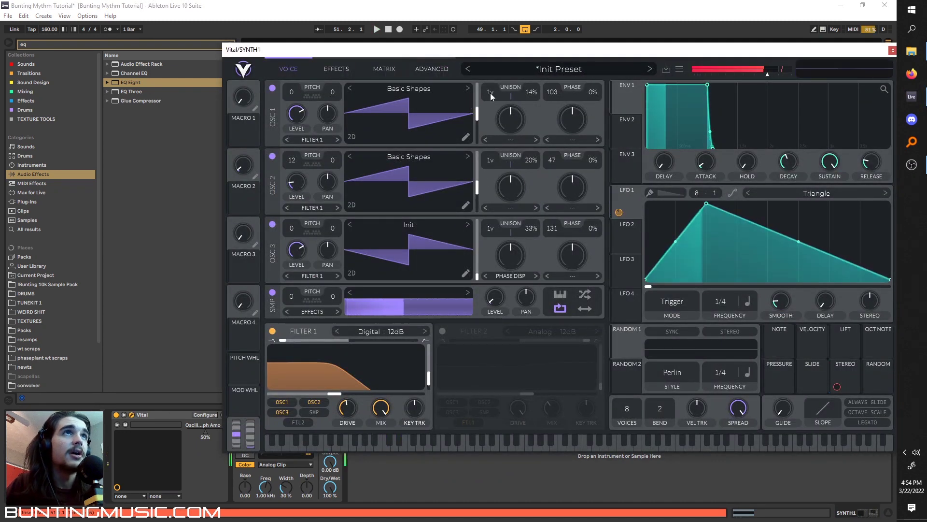
Raise oscillator 1's unison to 4 voices and play the clip repeatedly to hear the difference.
{"action": "key", "text": "space"}
{"action": "key", "text": "space"}
{"action": "left_click_drag", "start_coordinate": [491, 93], "coordinate": [496, 67]}
{"action": "key", "text": "space"}
{"action": "key", "text": "space"}
{"action": "key", "text": "space"}
{"action": "key", "text": "space"}
{"action": "key", "text": "space"}
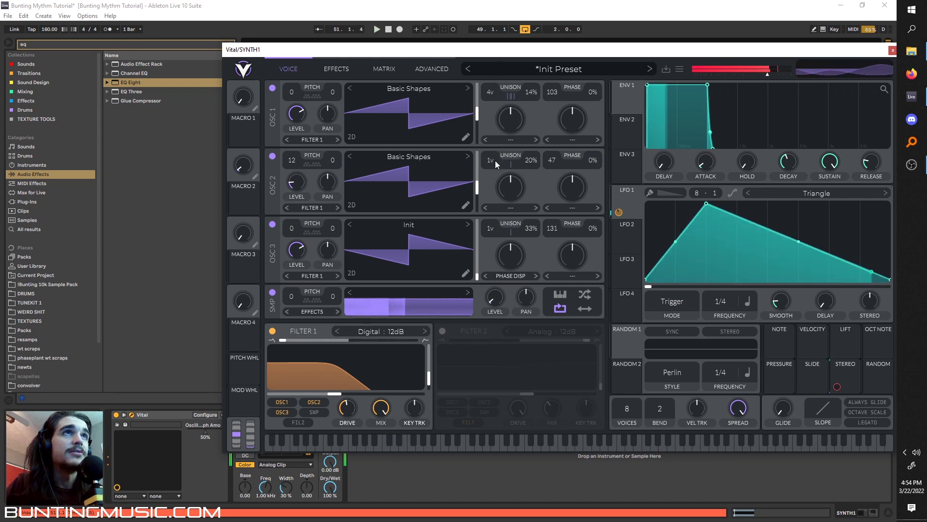
Raise oscillator 2's unison to 2 voices and play the sound.
{"action": "left_click_drag", "start_coordinate": [495, 160], "coordinate": [496, 144]}
{"action": "key", "text": "space"}
{"action": "key", "text": "space"}
Try oscillator 3 with 3 unison voices and return it to 1 voice.
{"action": "scroll", "coordinate": [491, 157], "scroll_direction": "down", "scroll_amount": 2}
{"action": "scroll", "coordinate": [491, 224], "scroll_direction": "up", "scroll_amount": 2}
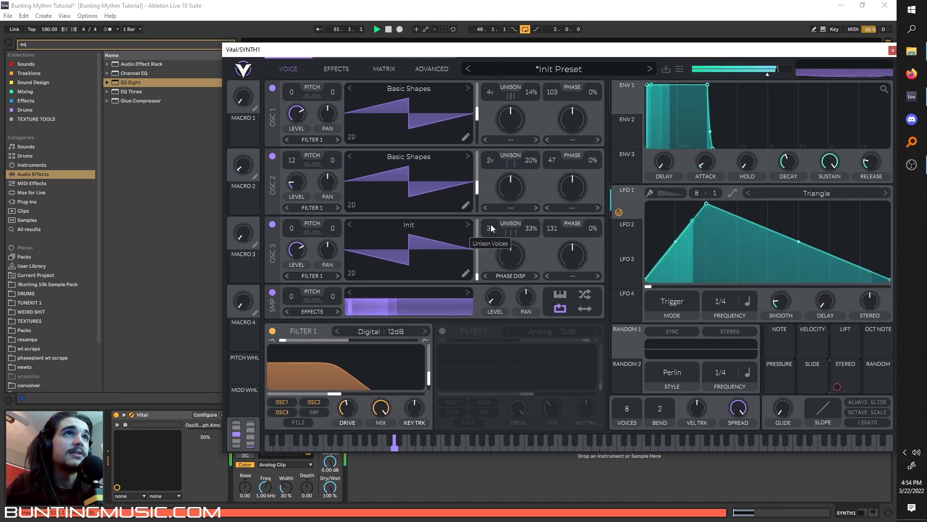
{"action": "key", "text": "space"}
{"action": "scroll", "coordinate": [486, 243], "scroll_direction": "down", "scroll_amount": 2}
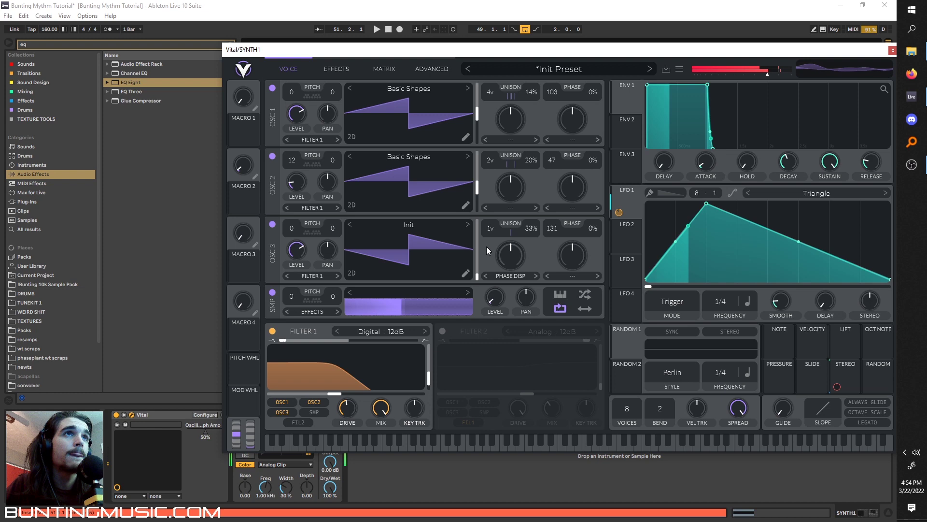
Remove the modulation from the effects filter's cutoff and assign LFO 1 to that cutoff again.
{"action": "left_click", "coordinate": [355, 68]}
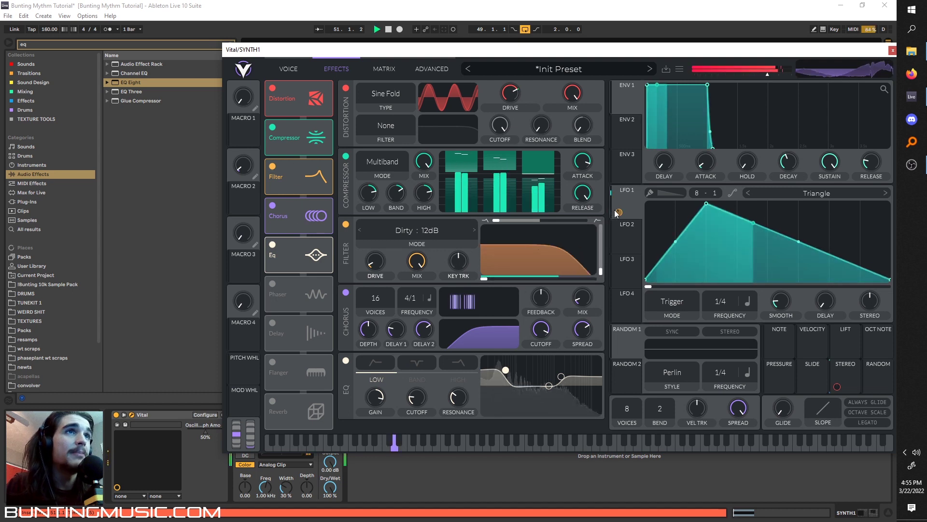
{"action": "right_click", "coordinate": [538, 267]}
{"action": "left_click", "coordinate": [552, 278]}
{"action": "left_click_drag", "start_coordinate": [614, 210], "coordinate": [540, 276]}
{"action": "key", "text": "space"}
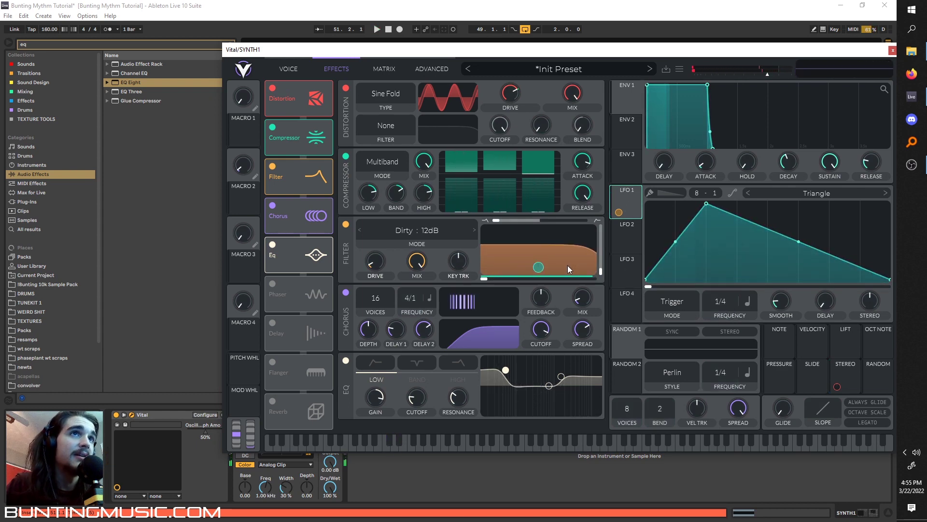
Hide the plug-in window and play the third SYNTH1 track's short clip from bar 51.
{"action": "key", "text": "ctrl+alt+p"}
{"action": "left_click", "coordinate": [367, 285]}
{"action": "left_click", "coordinate": [373, 285]}
{"action": "key", "text": "space"}
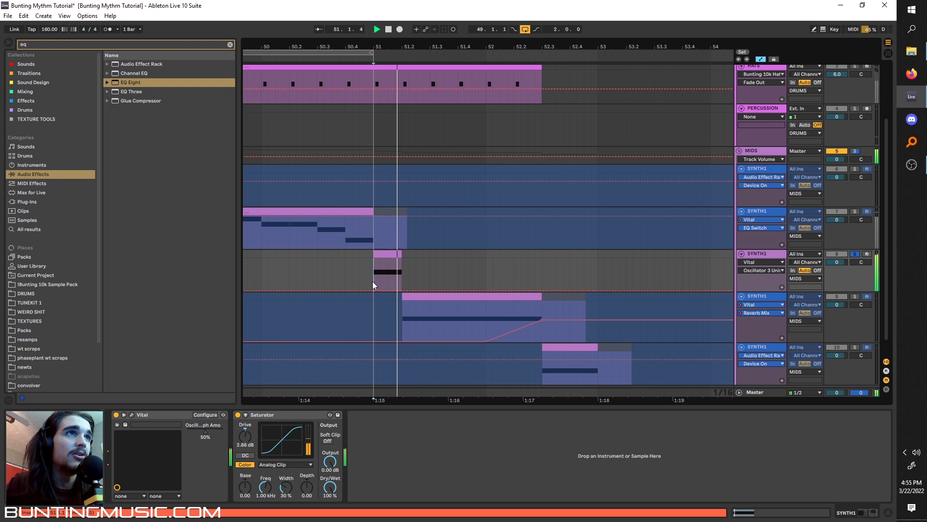
{"action": "key", "text": "space"}
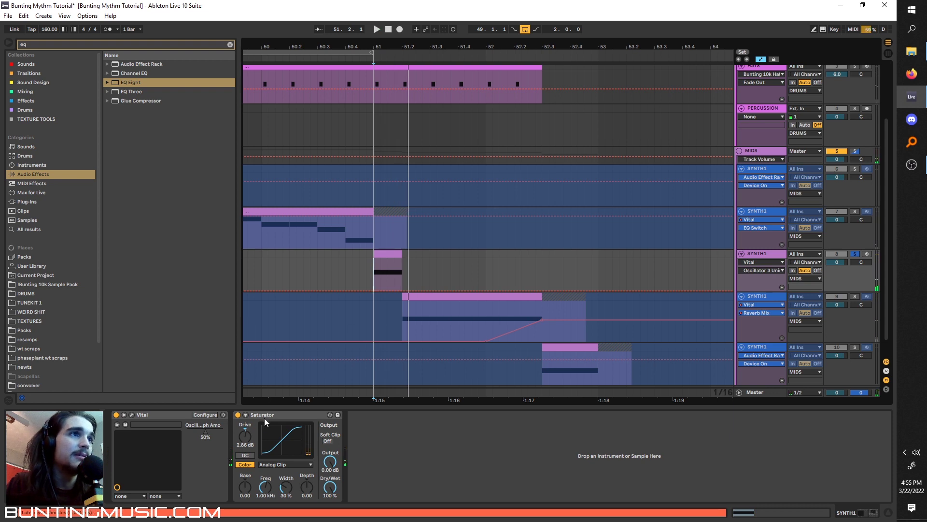
Unfreeze and solo the fourth SYNTH1 track and play its clip.
{"action": "left_click", "coordinate": [445, 302]}
{"action": "key", "text": "space"}
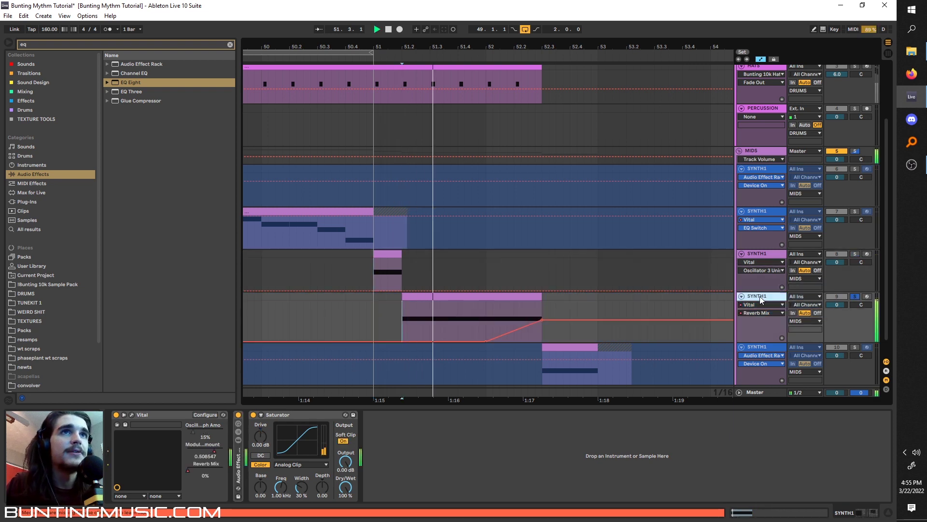
{"action": "key", "text": "space"}
Unfold the fourth SYNTH1 track's Audio Effect Rack and open its Vital window.
{"action": "double_click", "coordinate": [240, 454]}
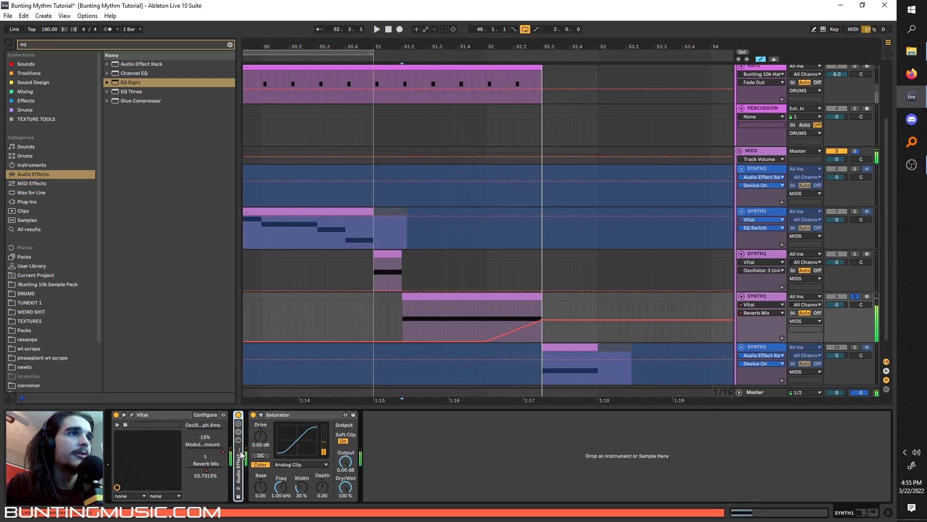
{"action": "left_click", "coordinate": [132, 415]}
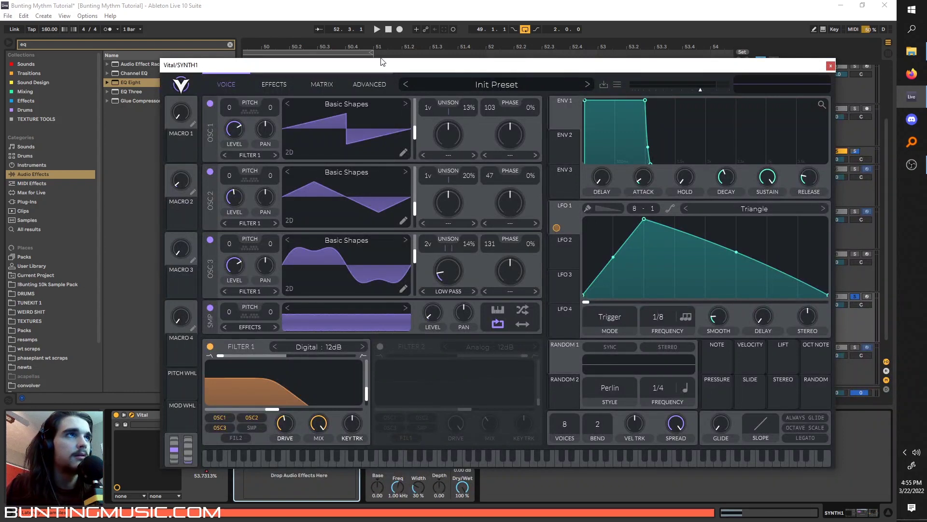
{"action": "left_click_drag", "start_coordinate": [382, 62], "coordinate": [377, 17]}
Check Vital's effects during playback, try oscillator 3 with 3 unison voices and return it to 2.
{"action": "key", "text": "space"}
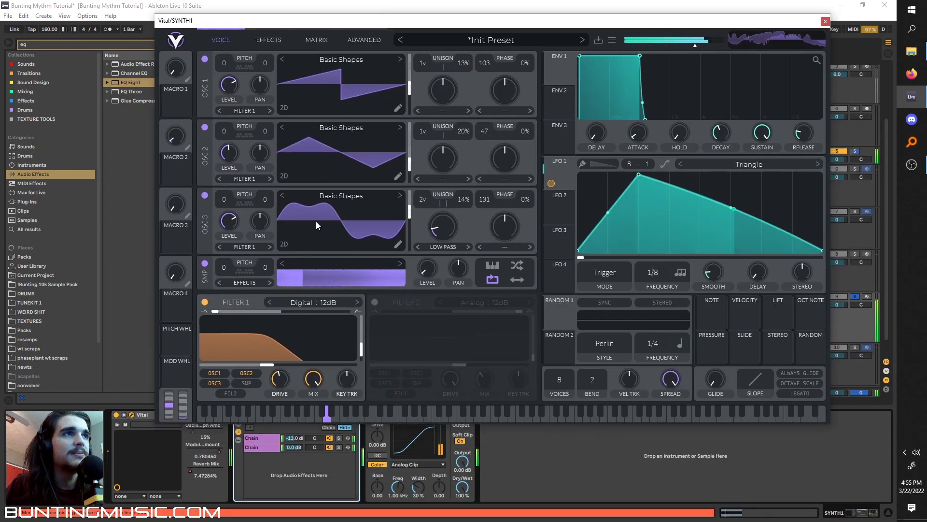
{"action": "left_click", "coordinate": [262, 41]}
{"action": "left_click", "coordinate": [221, 40]}
{"action": "scroll", "coordinate": [425, 197], "scroll_direction": "up", "scroll_amount": 1}
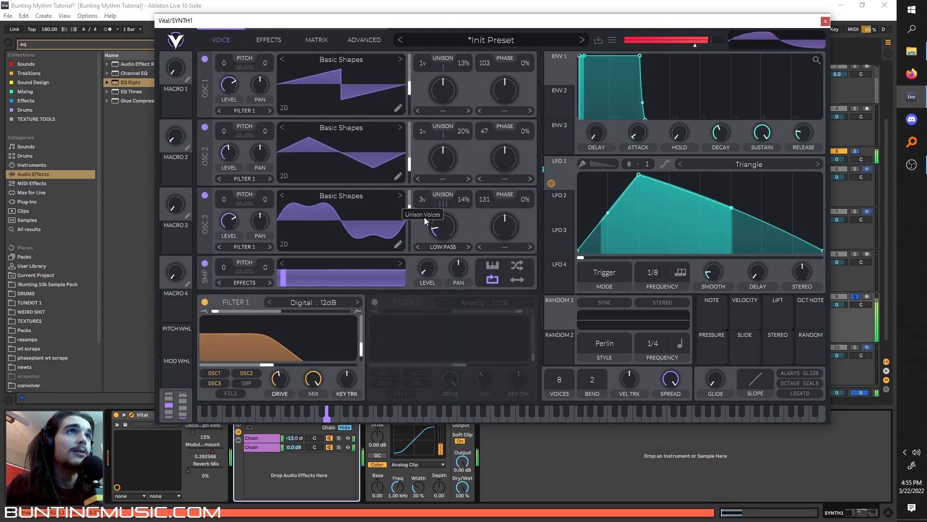
{"action": "left_click_drag", "start_coordinate": [424, 218], "coordinate": [426, 227]}
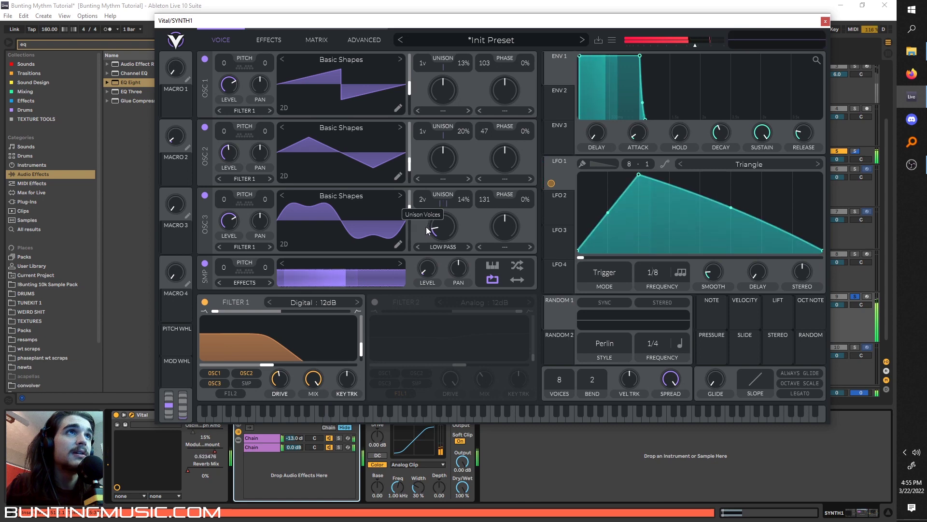
Show Vital's effects and try the Drive amount of the Sine Fold distortion during playback.
{"action": "left_click", "coordinate": [269, 40]}
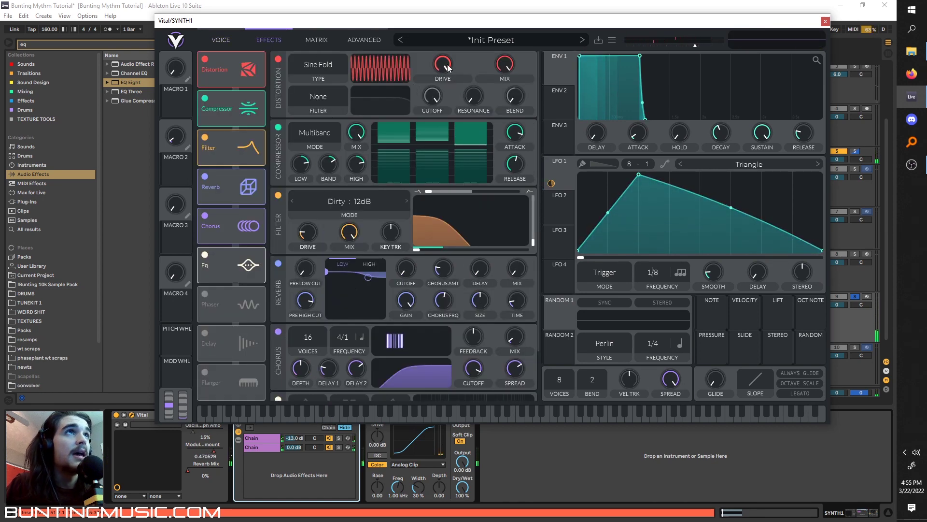
{"action": "left_click_drag", "start_coordinate": [447, 65], "coordinate": [439, 30]}
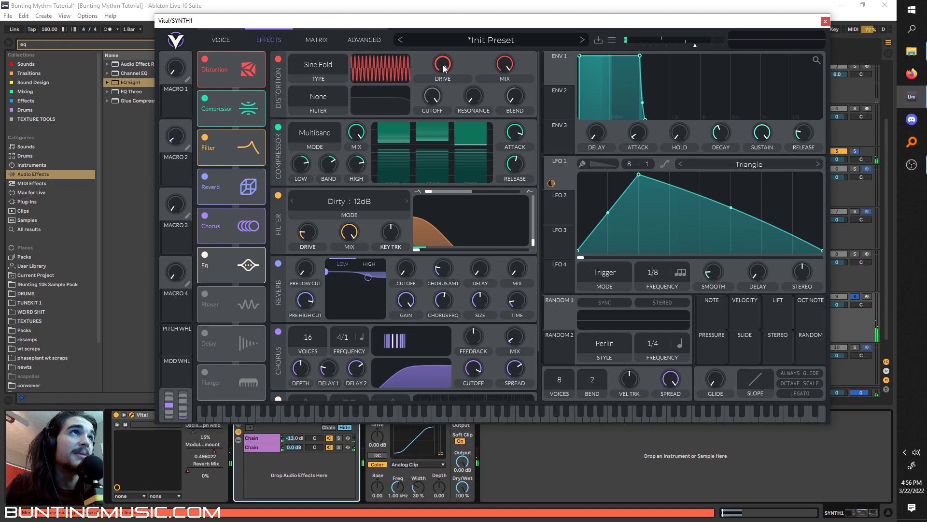
{"action": "left_click_drag", "start_coordinate": [435, 68], "coordinate": [450, 45]}
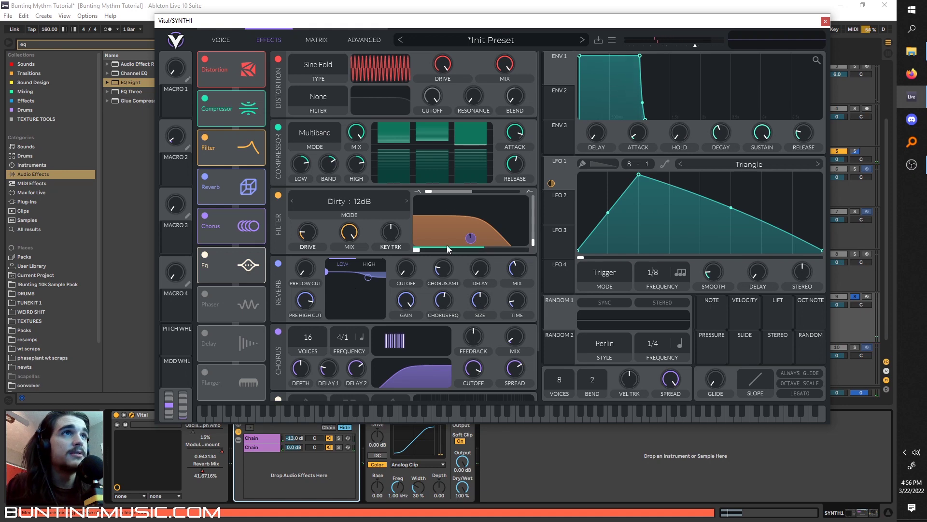
Examine the remaining effects down to the EQ and the sync options for LFO 1's frequency.
{"action": "scroll", "coordinate": [519, 306], "scroll_direction": "down", "scroll_amount": 3}
{"action": "left_click", "coordinate": [679, 275]}
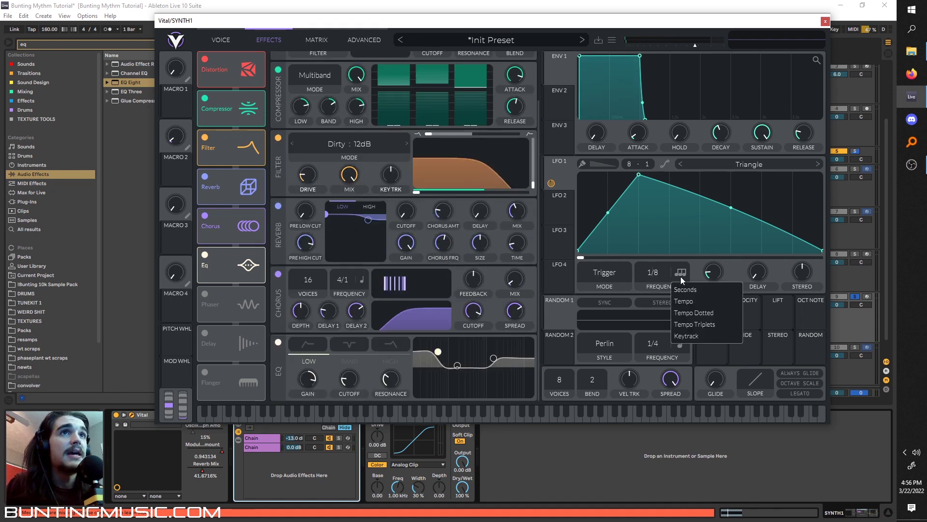
{"action": "left_click", "coordinate": [663, 271]}
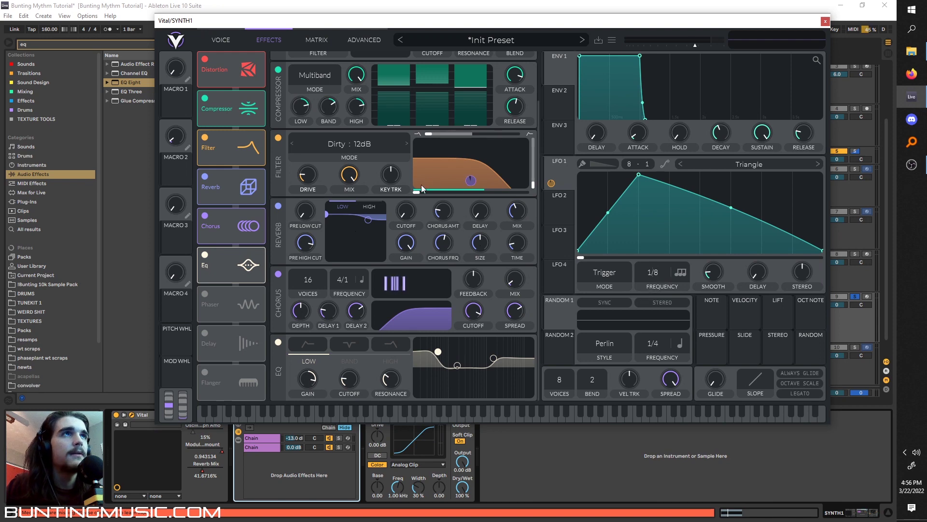
Move the Vital window aside, re-enable the overridden automation, play the Reverb Mix ramp and bring the window back.
{"action": "left_click_drag", "start_coordinate": [414, 28], "coordinate": [516, 466]}
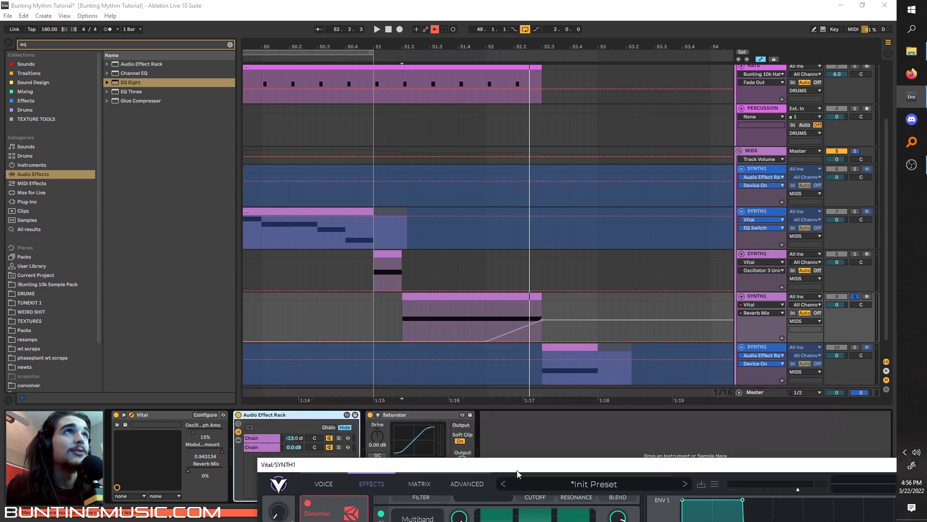
{"action": "left_click", "coordinate": [435, 29]}
{"action": "key", "text": "space"}
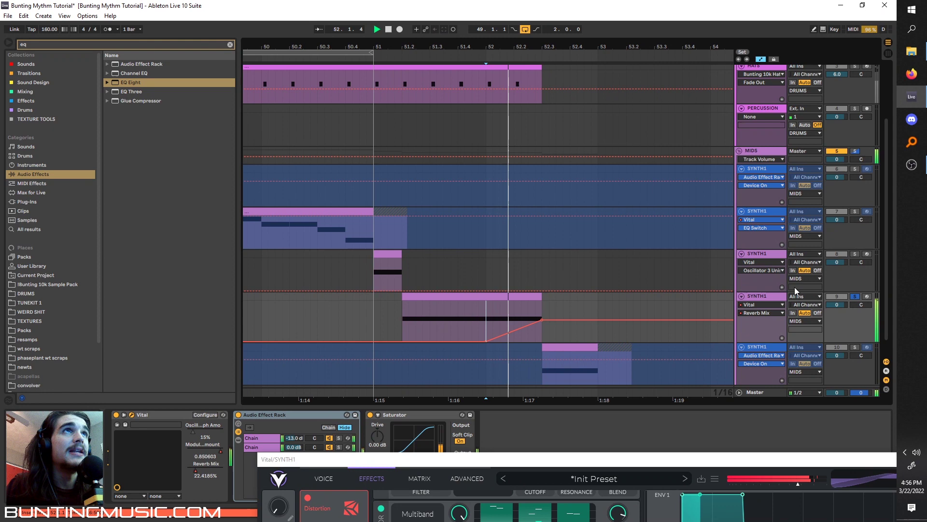
{"action": "left_click_drag", "start_coordinate": [551, 460], "coordinate": [488, 3]}
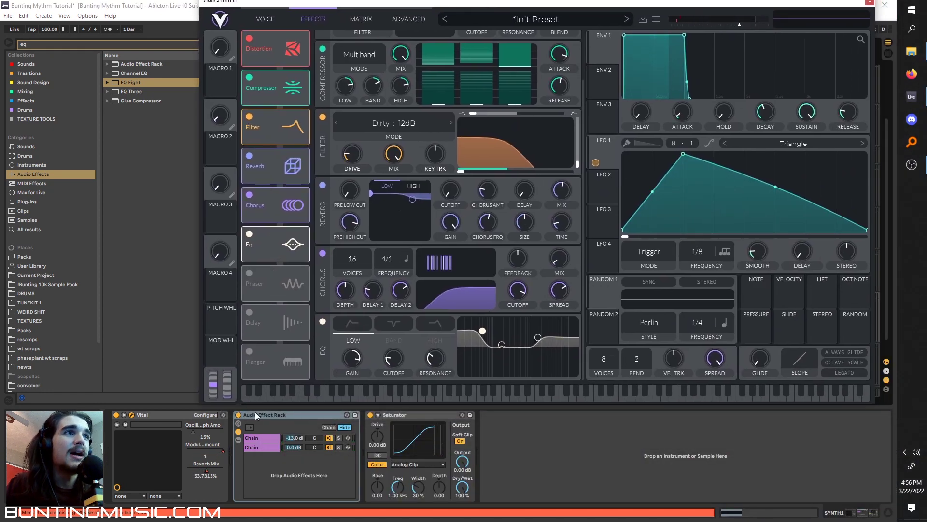
Bypass the Audio Effect Rack and Saturator during playback to compare the sound, and turn both back on.
{"action": "left_click", "coordinate": [238, 415]}
{"action": "left_click", "coordinate": [371, 414]}
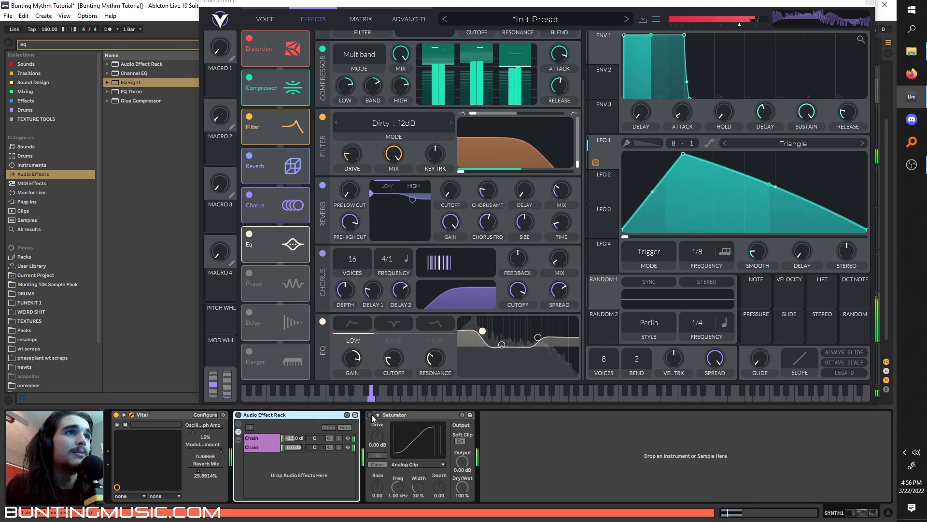
{"action": "left_click", "coordinate": [371, 414]}
{"action": "left_click", "coordinate": [239, 415]}
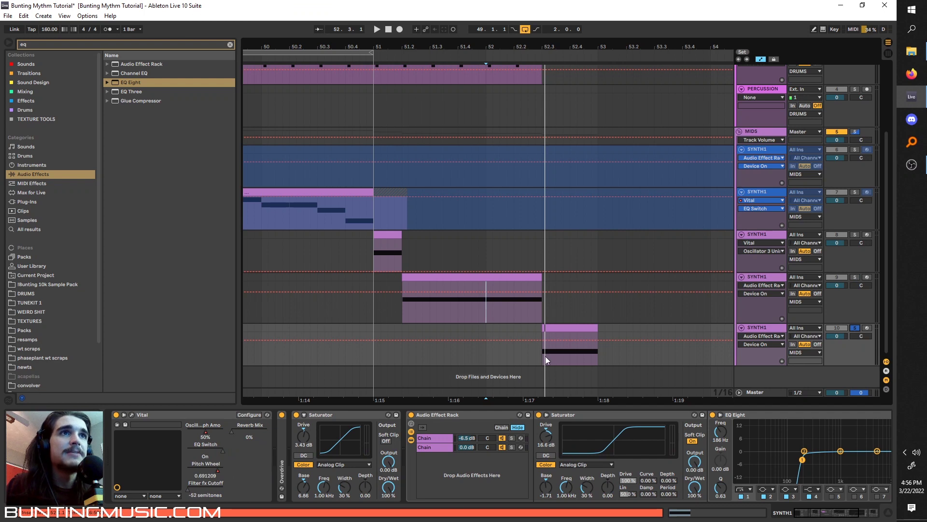
Play the fifth SYNTH1 track's clip from bar 52.3 and select that track.
{"action": "left_click", "coordinate": [545, 360]}
{"action": "key", "text": "space"}
{"action": "left_click", "coordinate": [766, 328]}
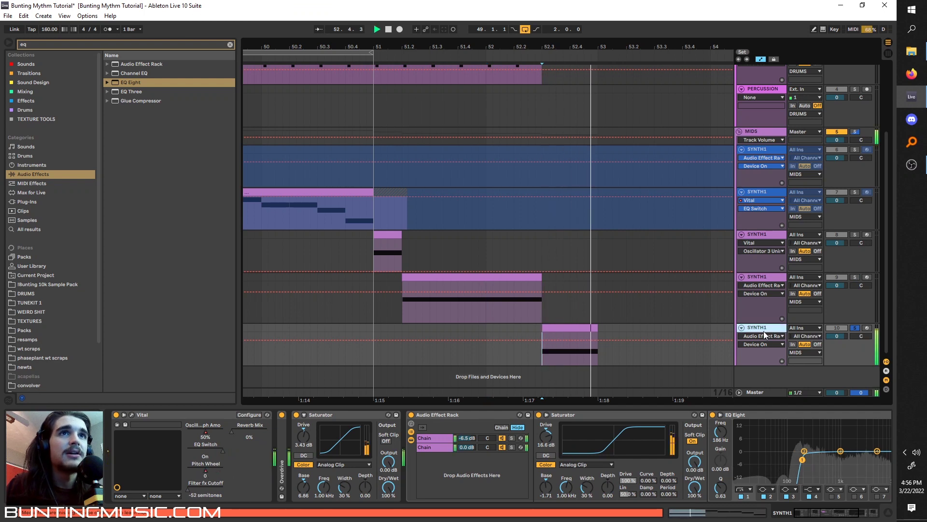
{"action": "key", "text": "space"}
{"action": "key", "text": "space"}
{"action": "key", "text": "space"}
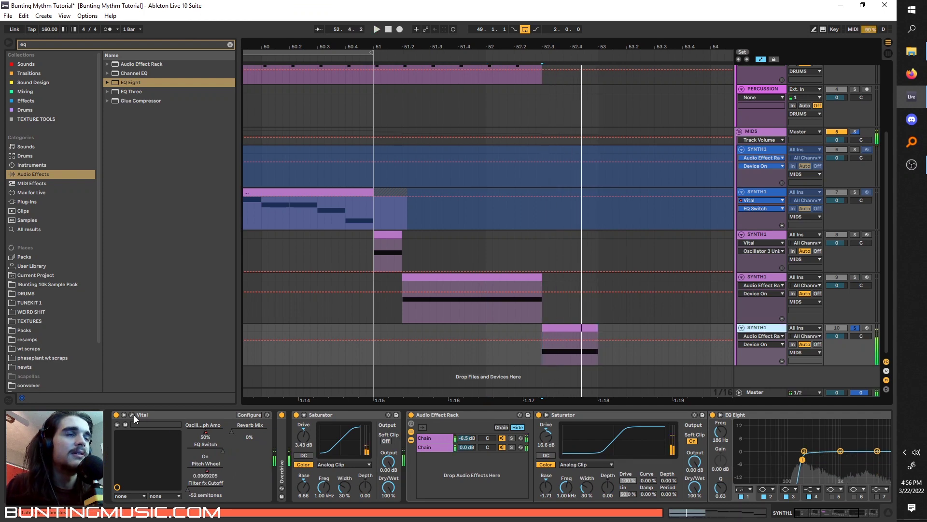
Open the fifth SYNTH1 track's Vital window, place it clear of the devices and play the clip to examine its oscillators.
{"action": "left_click", "coordinate": [134, 415]}
{"action": "left_click_drag", "start_coordinate": [348, 54], "coordinate": [478, 28]}
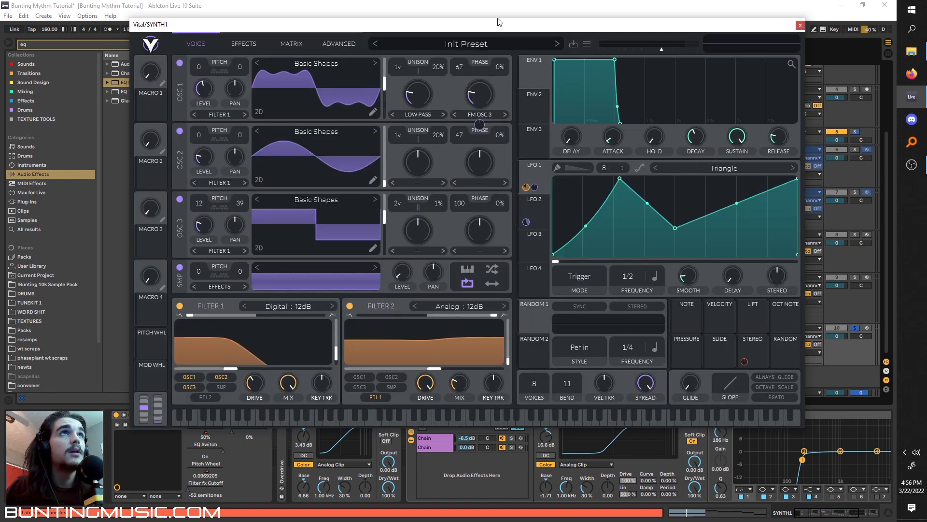
{"action": "left_click_drag", "start_coordinate": [507, 24], "coordinate": [527, 116]}
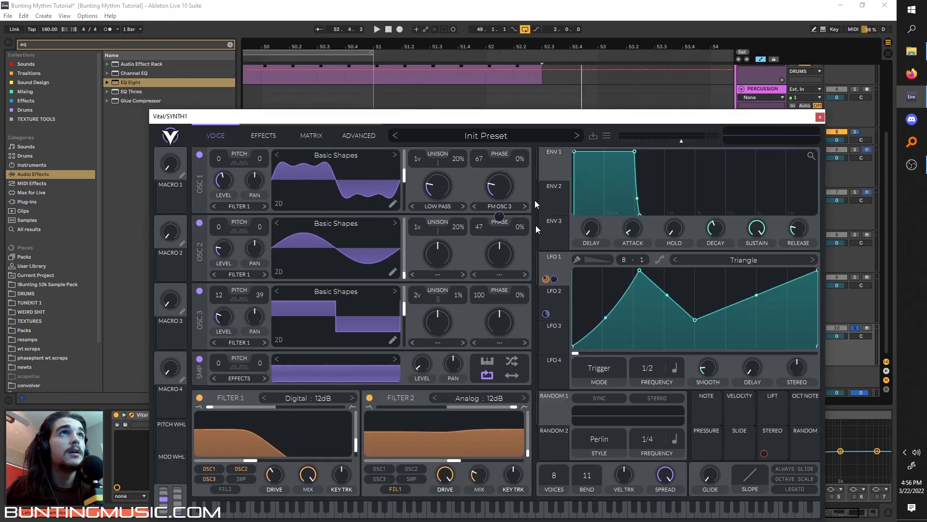
{"action": "left_click_drag", "start_coordinate": [536, 227], "coordinate": [519, 39]}
{"action": "left_click", "coordinate": [538, 348]}
{"action": "key", "text": "space"}
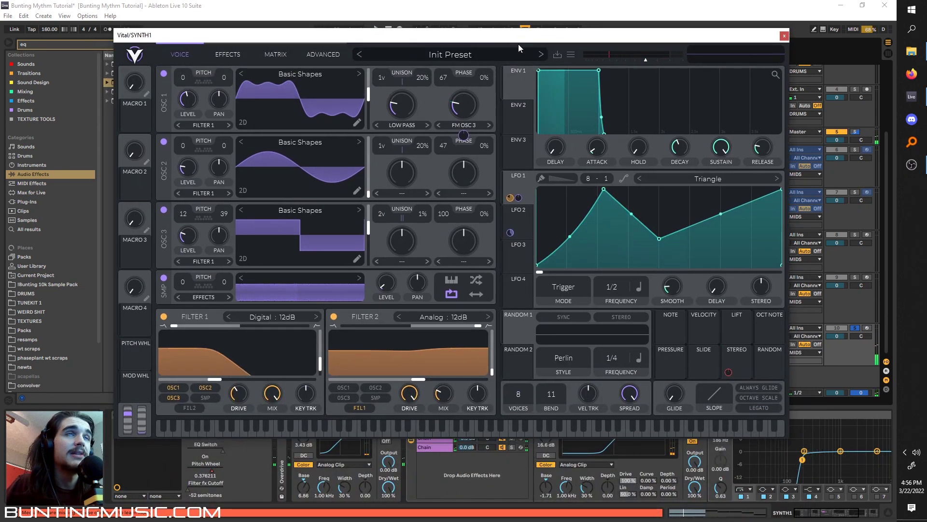
Show this Vital's effects, move the window aside and re-enable the overridden automation at the clip's start.
{"action": "left_click", "coordinate": [221, 56]}
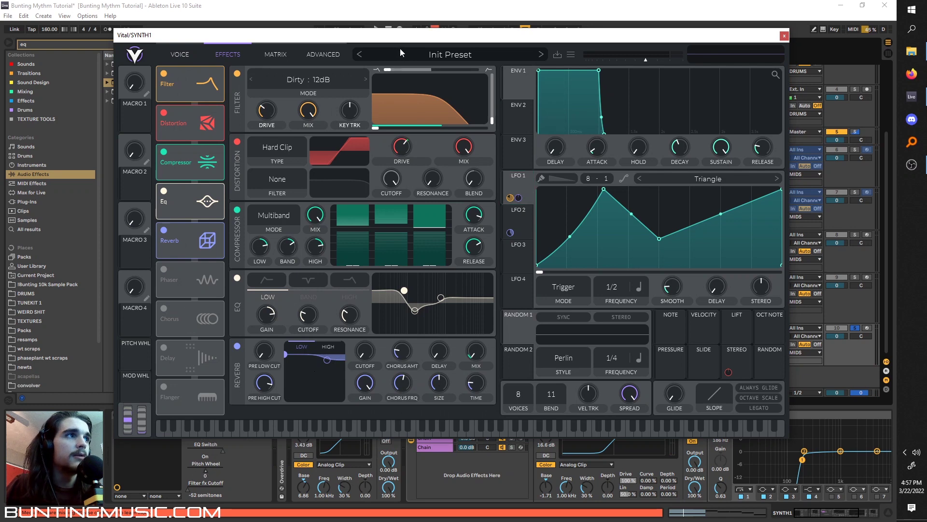
{"action": "left_click_drag", "start_coordinate": [401, 39], "coordinate": [503, 469]}
{"action": "left_click", "coordinate": [543, 363]}
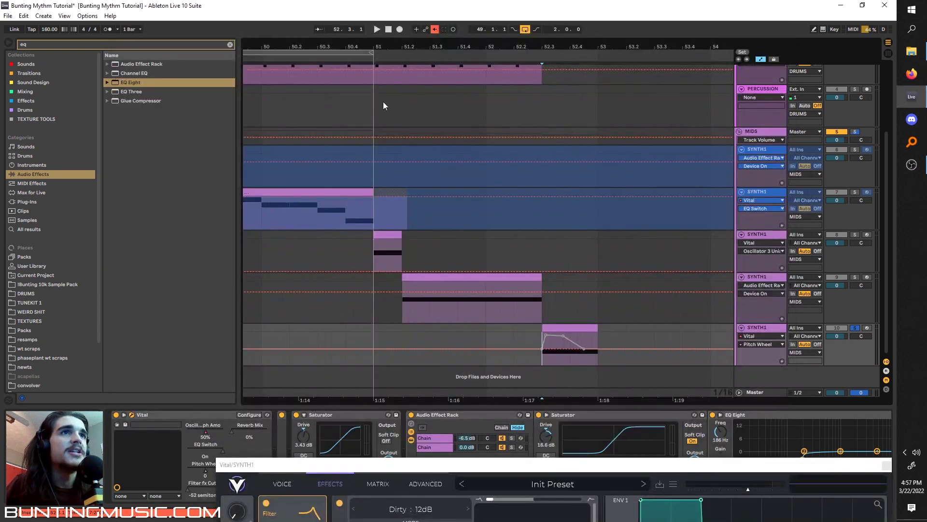
{"action": "left_click", "coordinate": [435, 30]}
Bring the Vital window back and play the clip to examine LFO 1 modulating the effects filter.
{"action": "left_click_drag", "start_coordinate": [619, 465], "coordinate": [510, 52]}
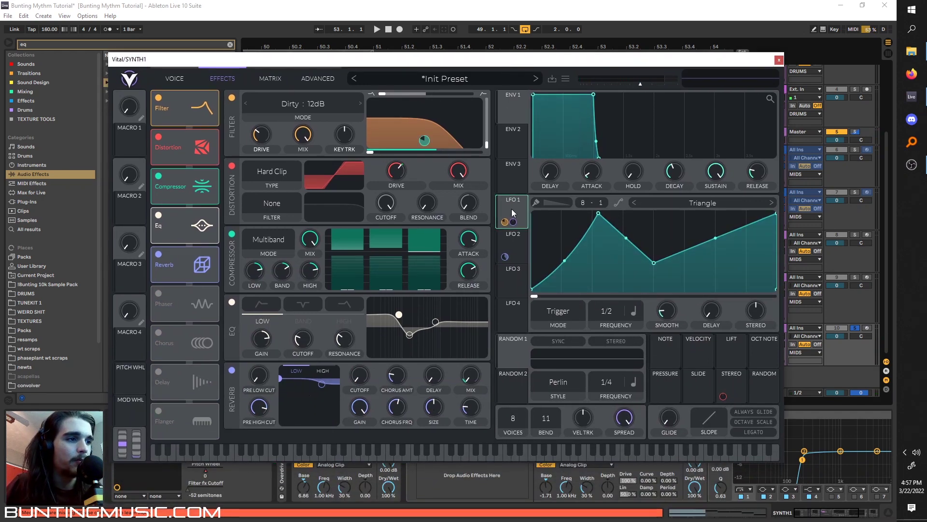
{"action": "key", "text": "space"}
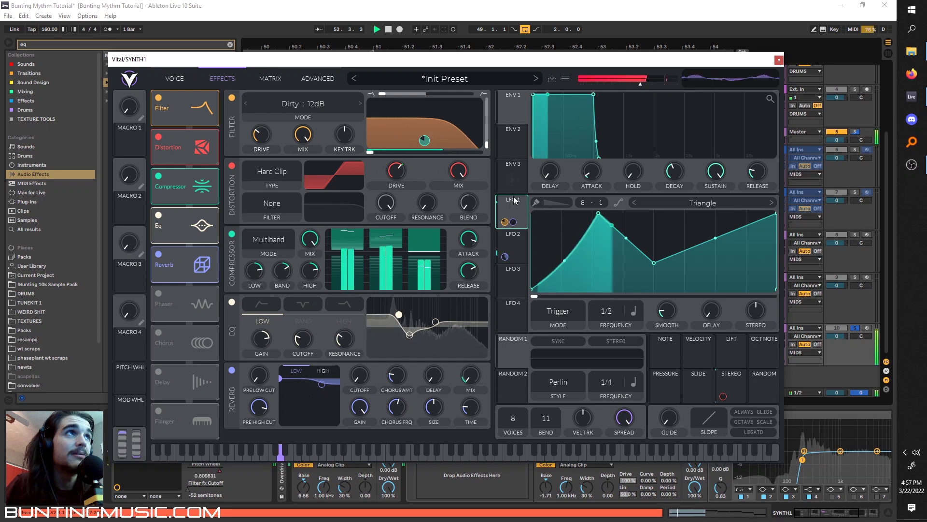
{"action": "key", "text": "space"}
Show LFO 2 and try a higher Reverb mix during playback, returning it to its original amount.
{"action": "left_click", "coordinate": [525, 238]}
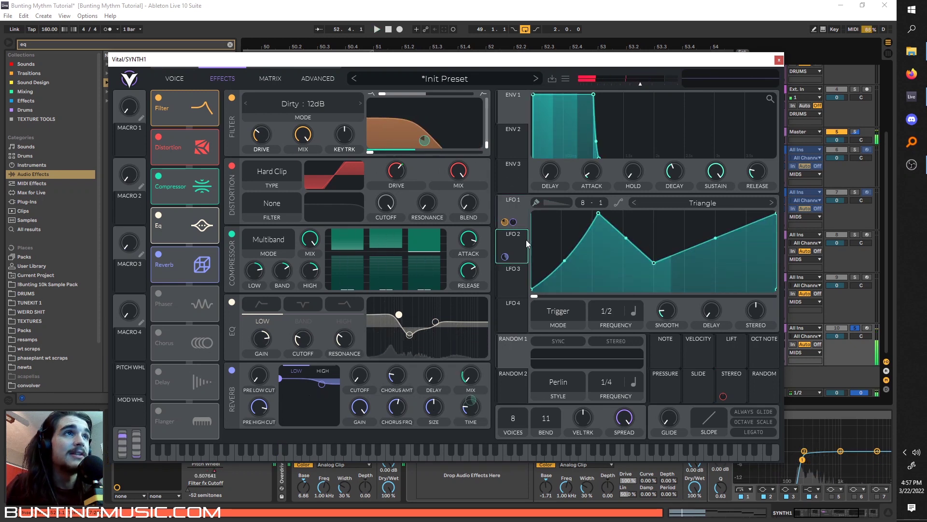
{"action": "key", "text": "space"}
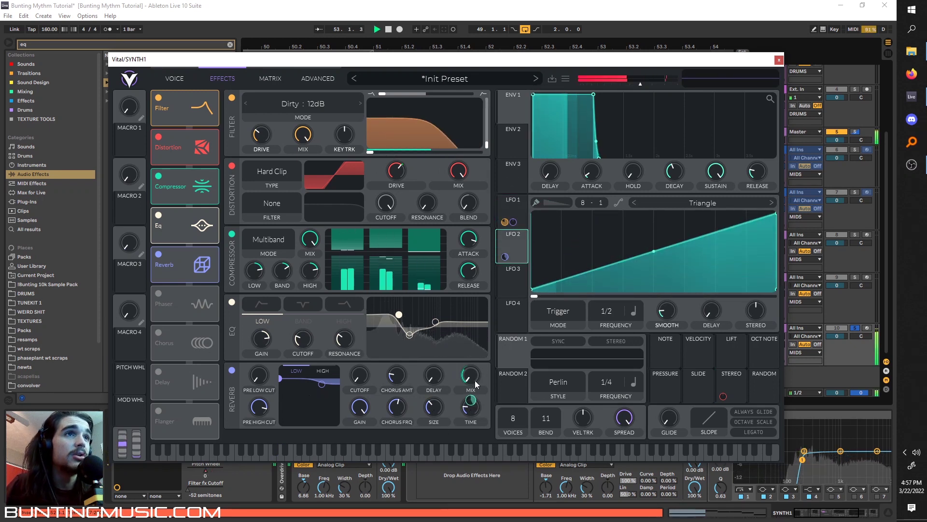
{"action": "key", "text": "space"}
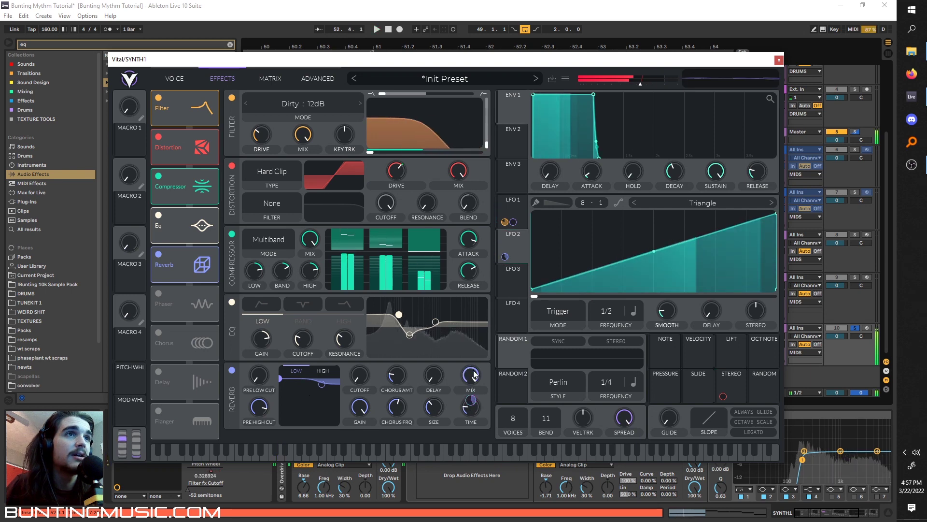
{"action": "left_click_drag", "start_coordinate": [475, 375], "coordinate": [473, 376]}
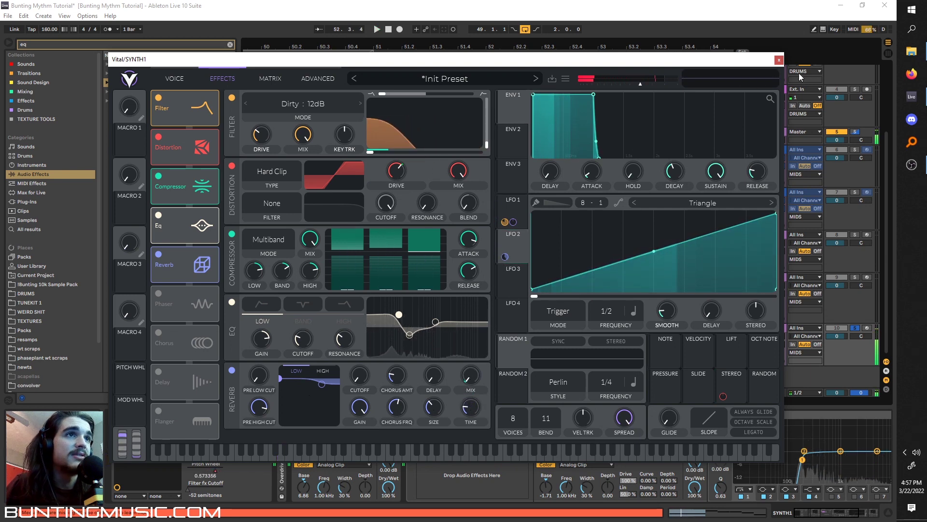
Close the Vital window and examine both chains of the fourth SYNTH1 track's Audio Effect Rack.
{"action": "left_click", "coordinate": [780, 60]}
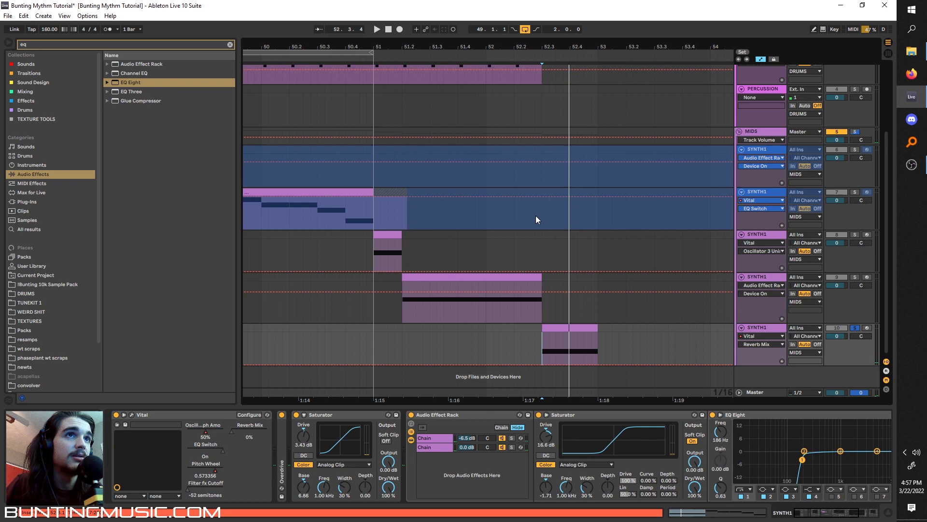
{"action": "scroll", "coordinate": [536, 216], "scroll_direction": "down", "scroll_amount": 3}
{"action": "scroll", "coordinate": [535, 216], "scroll_direction": "up", "scroll_amount": 1}
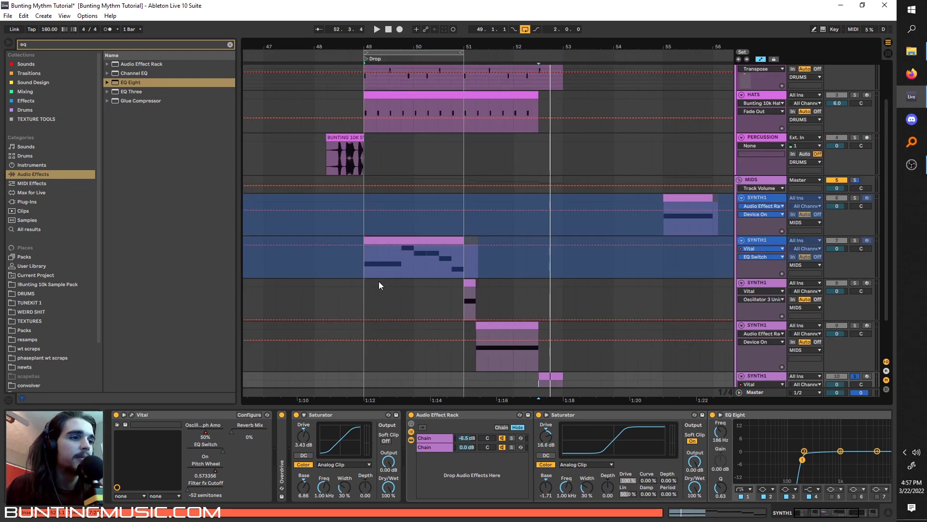
{"action": "scroll", "coordinate": [380, 285], "scroll_direction": "down", "scroll_amount": 2}
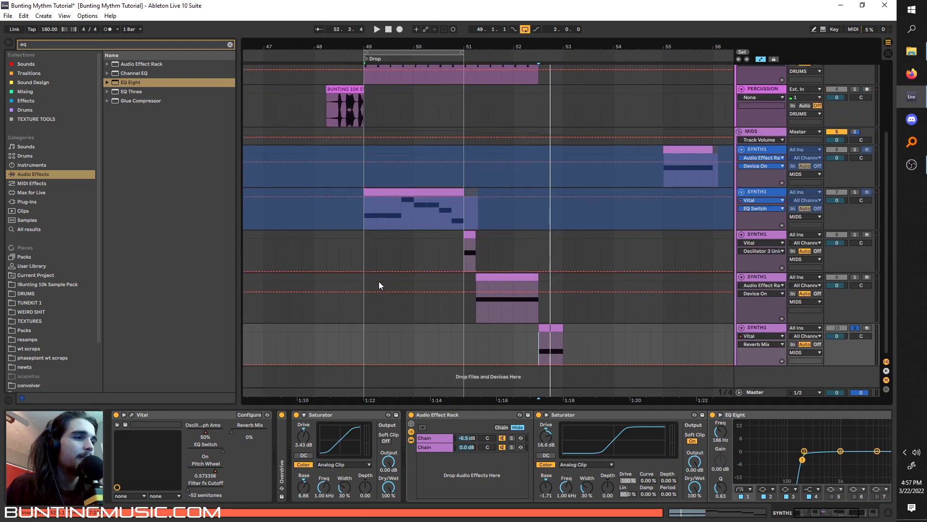
{"action": "left_click", "coordinate": [420, 275]}
{"action": "left_click", "coordinate": [256, 442]}
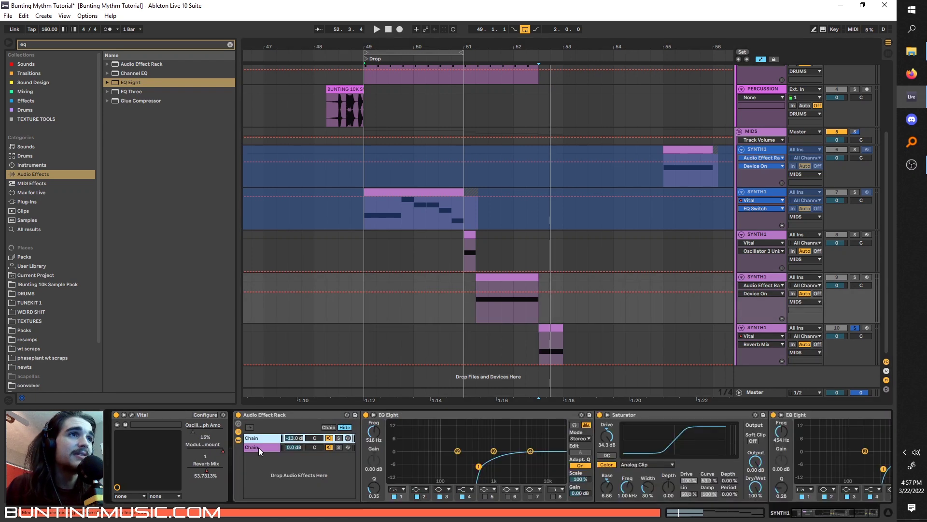
{"action": "left_click", "coordinate": [259, 448]}
{"action": "left_click", "coordinate": [261, 436]}
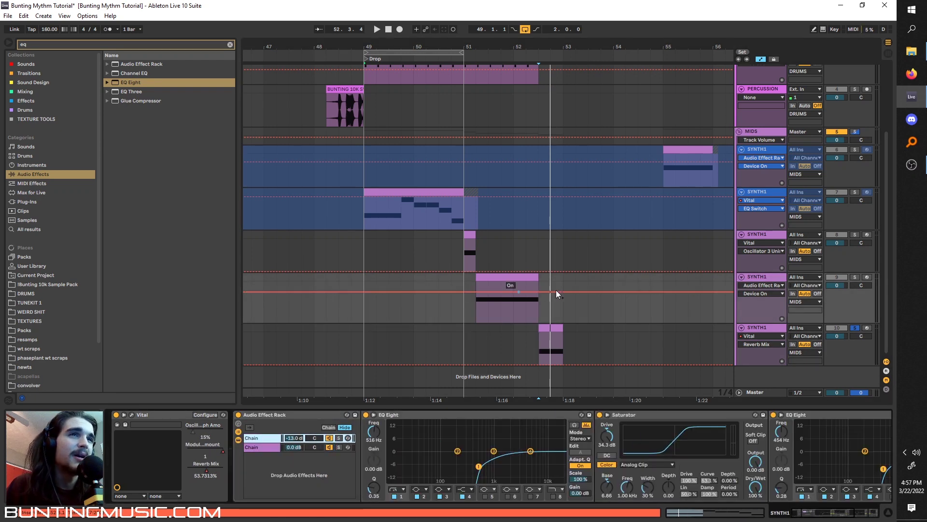
Select bars 51 to 53 across the first two SYNTH1 tracks and reduce it to an insertion point at bar 51 on the second.
{"action": "left_click", "coordinate": [477, 308]}
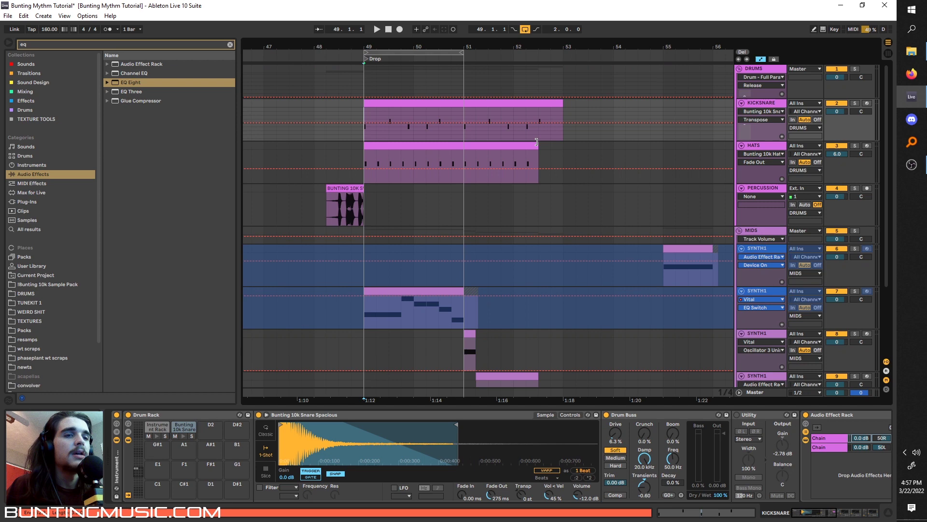
{"action": "scroll", "coordinate": [558, 193], "scroll_direction": "down", "scroll_amount": 3}
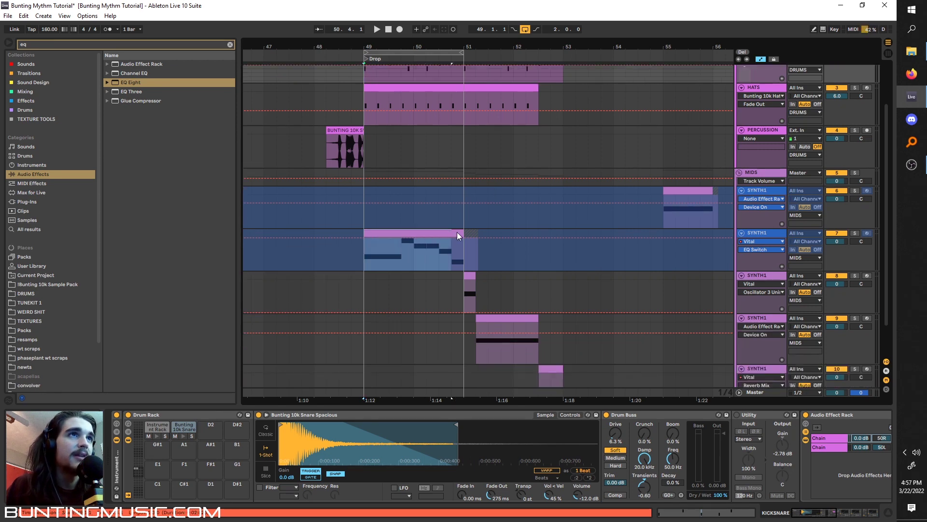
{"action": "left_click_drag", "start_coordinate": [461, 261], "coordinate": [462, 227]}
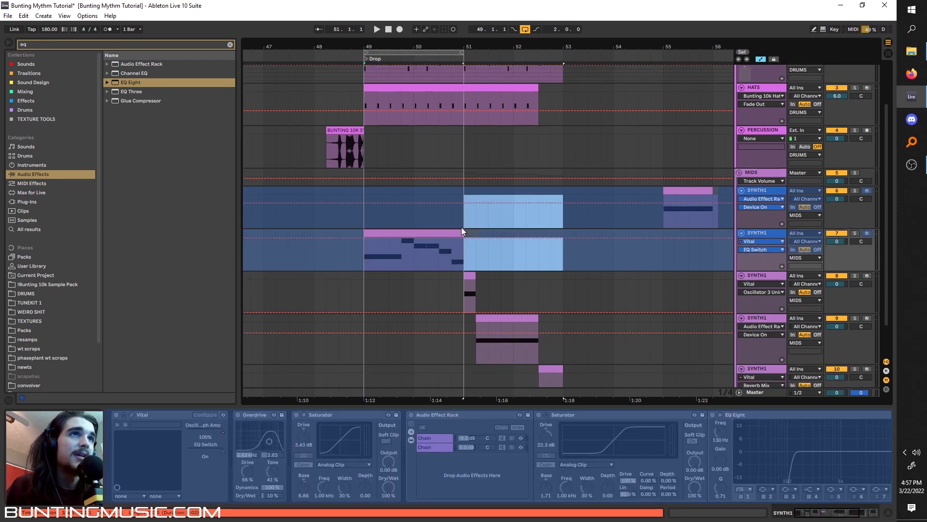
{"action": "left_click", "coordinate": [465, 259]}
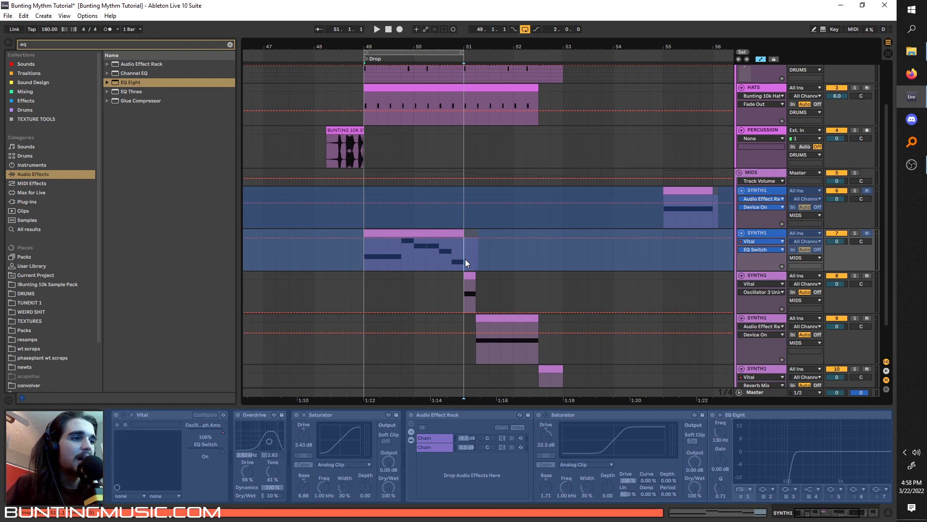